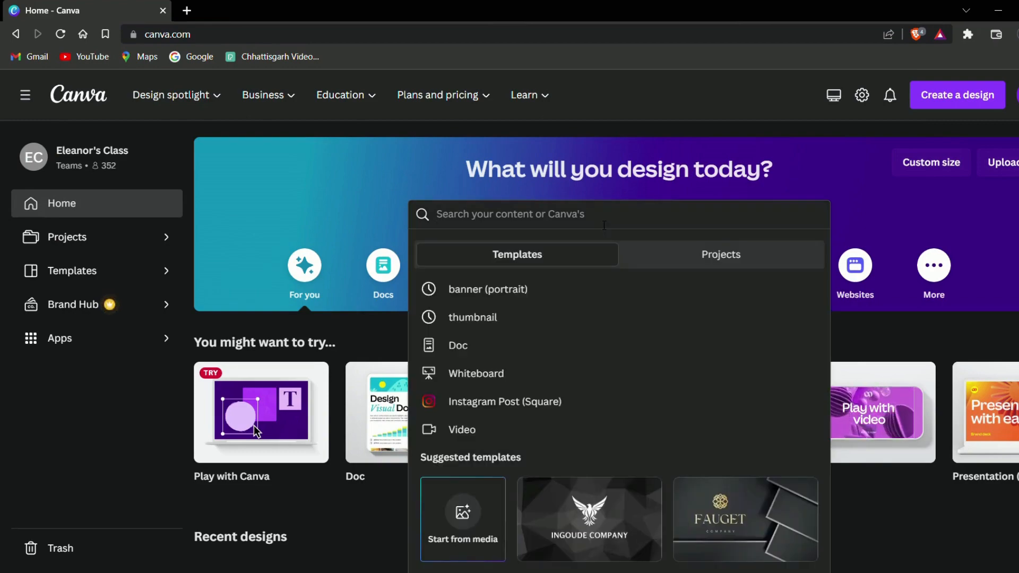
# Step: Create a blank square Instagram Post design from the template library
pyautogui.click(493, 401)
pyautogui.scroll(-7, 327, 255)
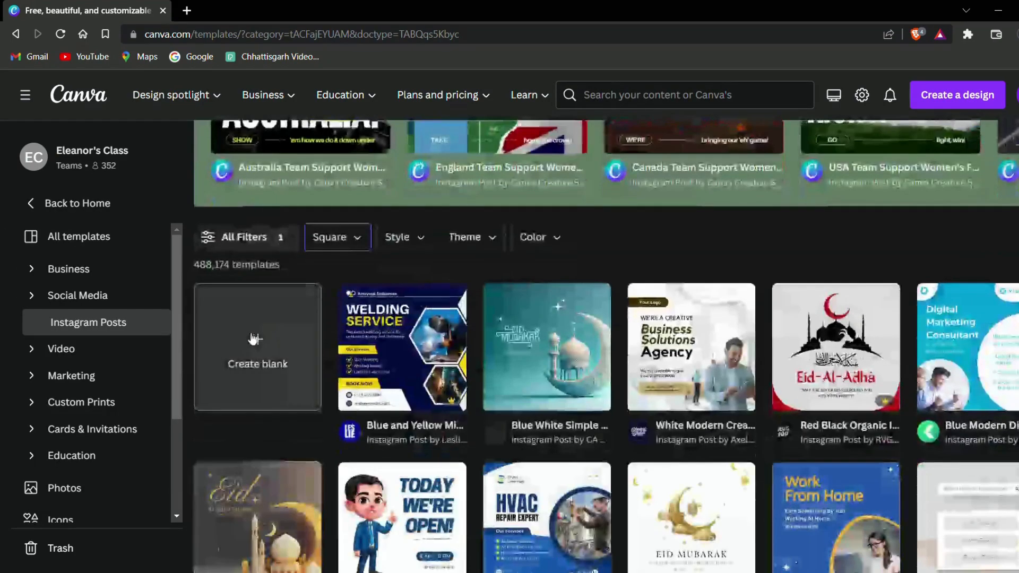
pyautogui.click(254, 339)
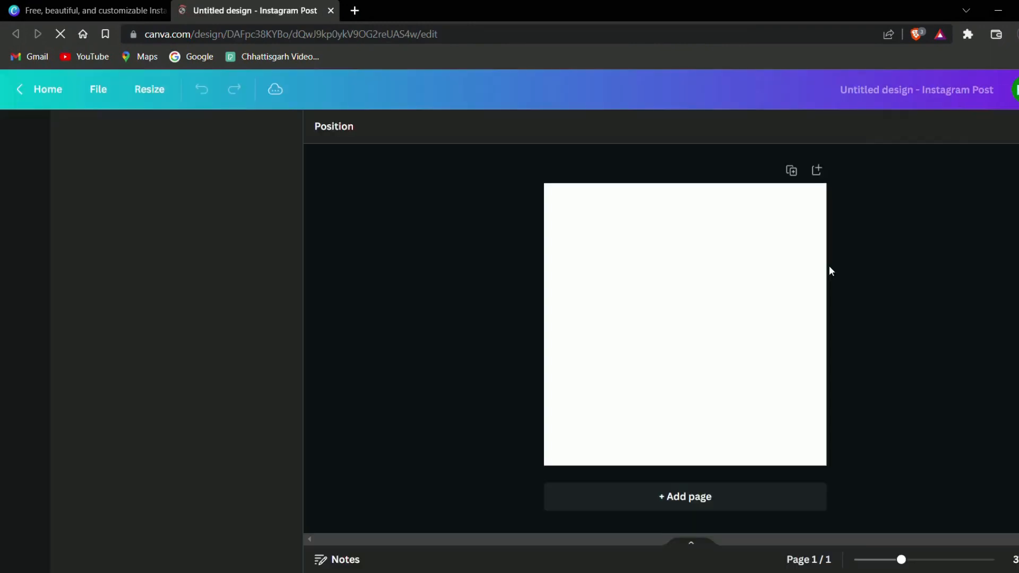
pyautogui.click(812, 334)
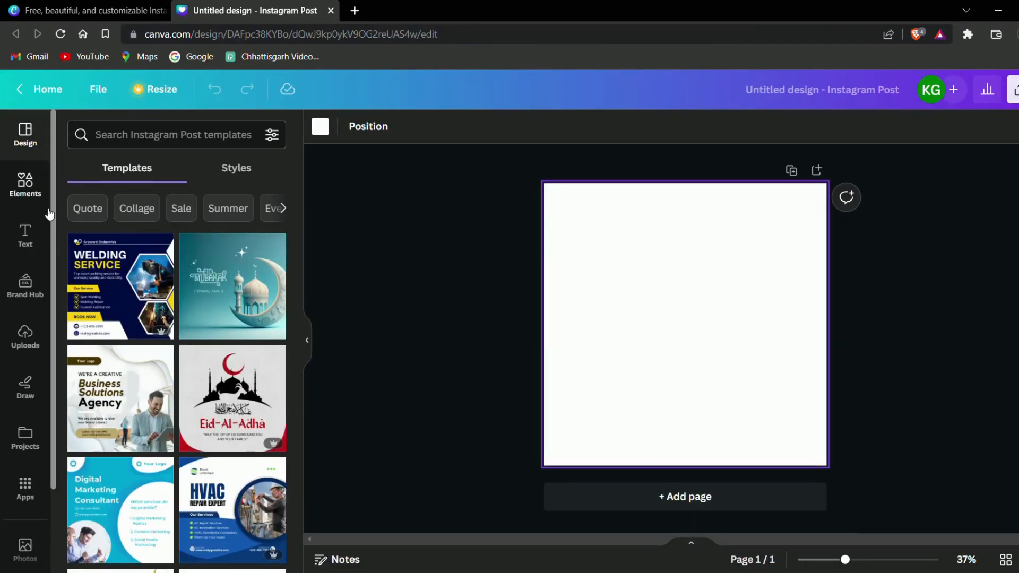
# Step: Search elements for "grass", add the first grass graphic, and enlarge it to span the page's full width along the bottom edge
pyautogui.click(19, 182)
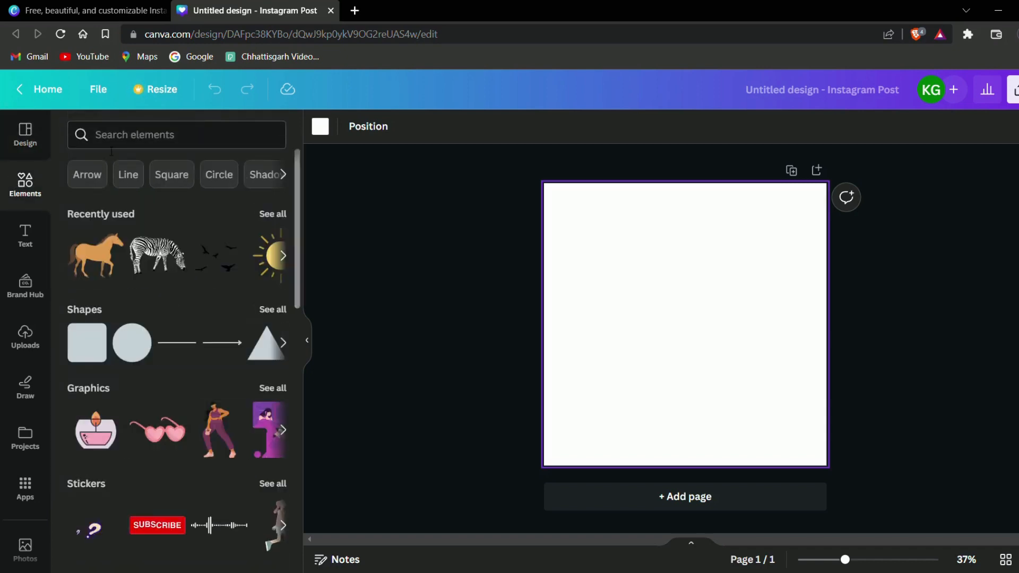
pyautogui.click(137, 139)
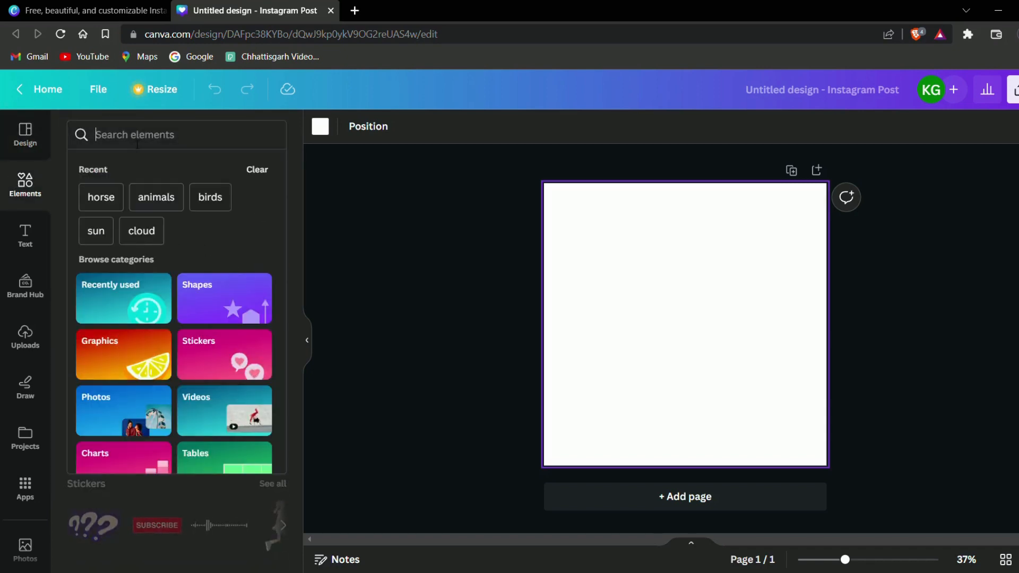
pyautogui.write('grass')
pyautogui.press('Return')
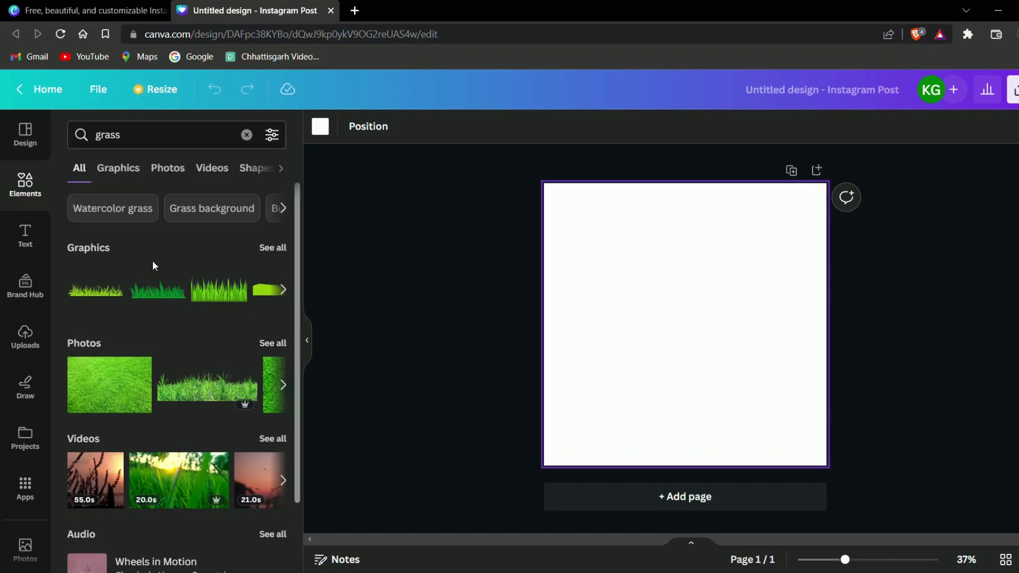
pyautogui.click(98, 296)
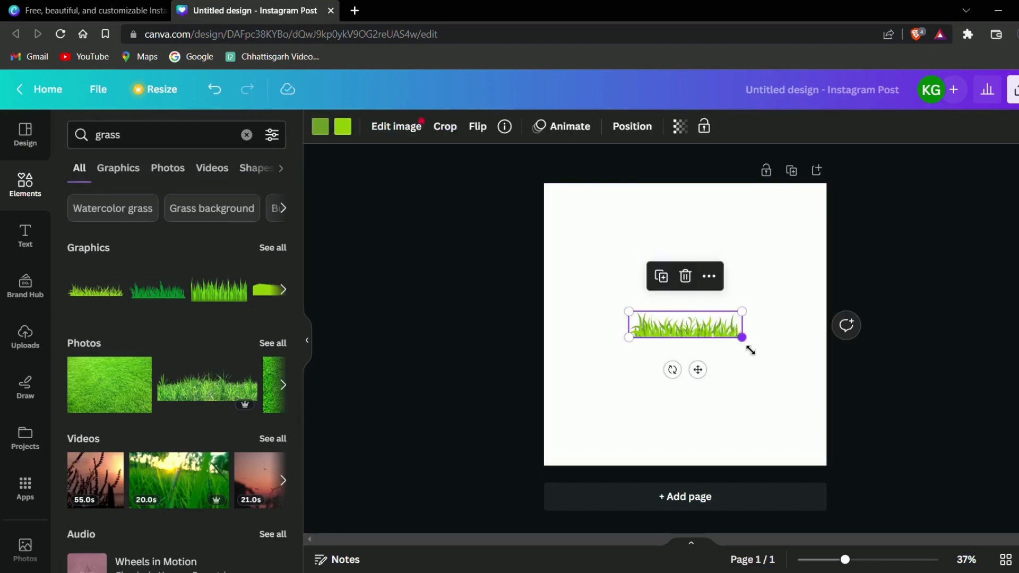
pyautogui.moveTo(741, 337); pyautogui.dragTo(934, 384)
pyautogui.moveTo(781, 386); pyautogui.dragTo(683, 460)
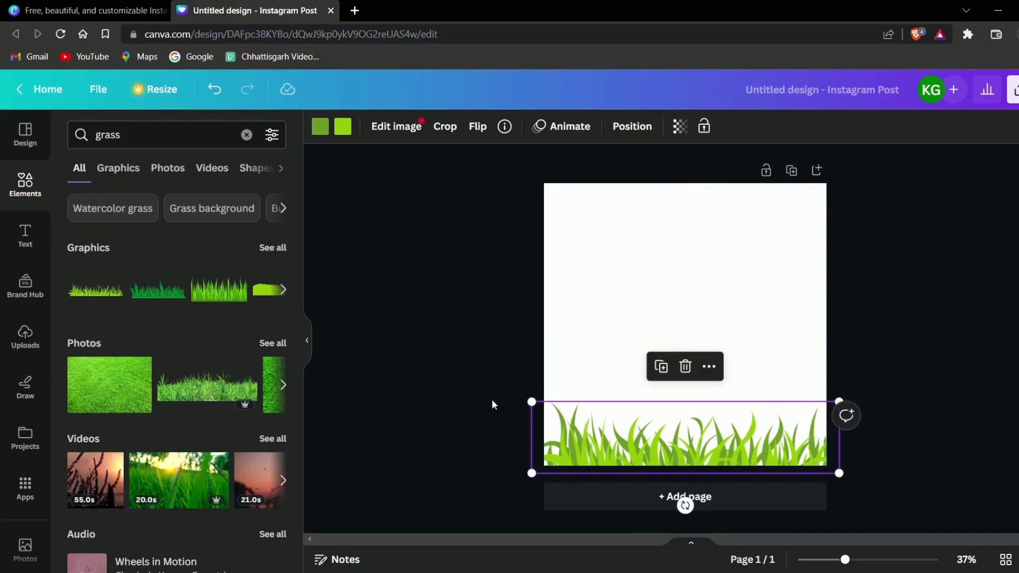
# Step: Recolor both green shades of the grass graphic to black
pyautogui.click(319, 129)
pyautogui.click(82, 366)
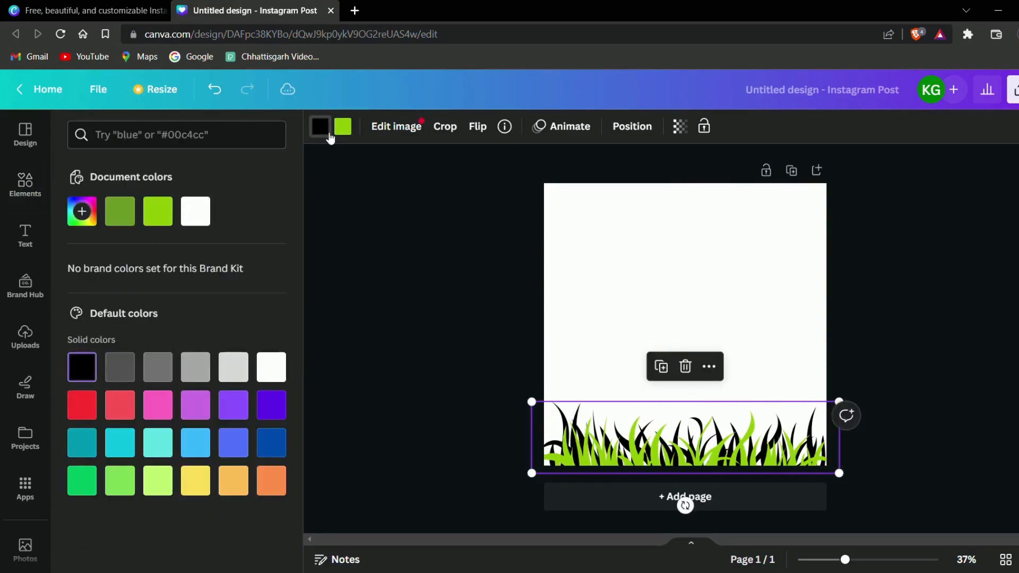
pyautogui.click(82, 366)
pyautogui.click(380, 287)
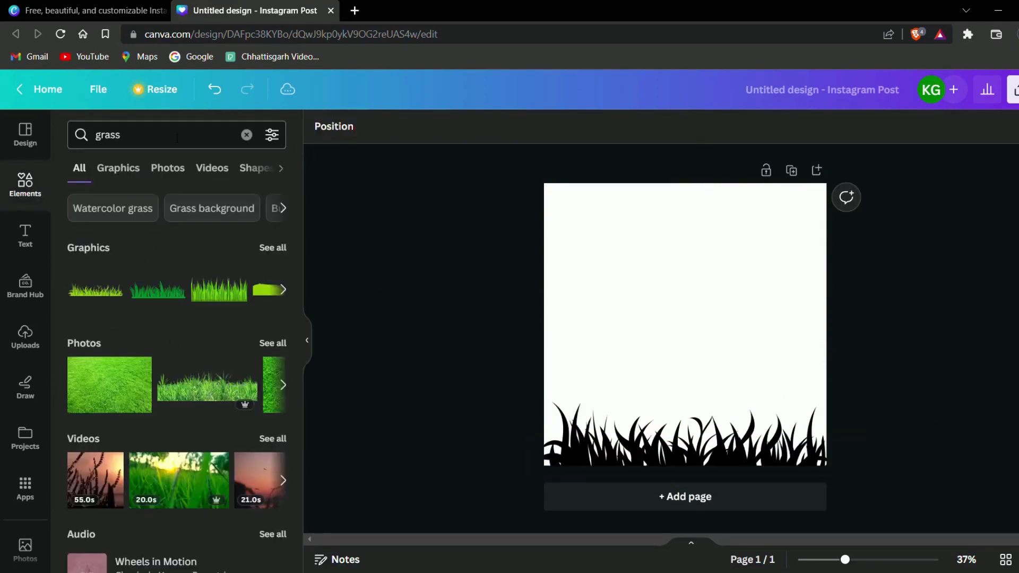
# Step: Search elements for "tree" and add the leafy tree graphic with spreading roots
pyautogui.click(246, 136)
pyautogui.write('tree')
pyautogui.press('Return')
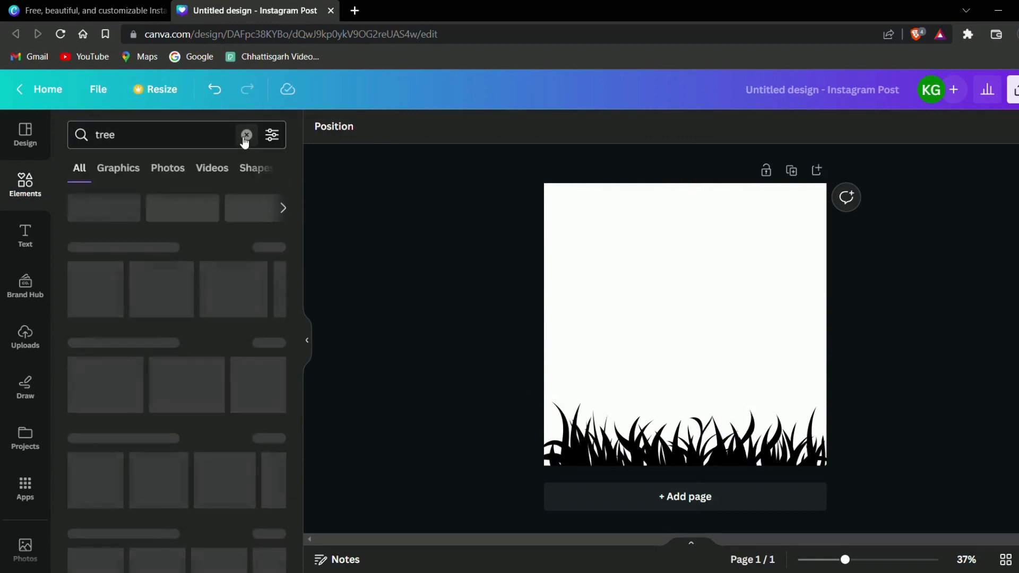
pyautogui.click(201, 301)
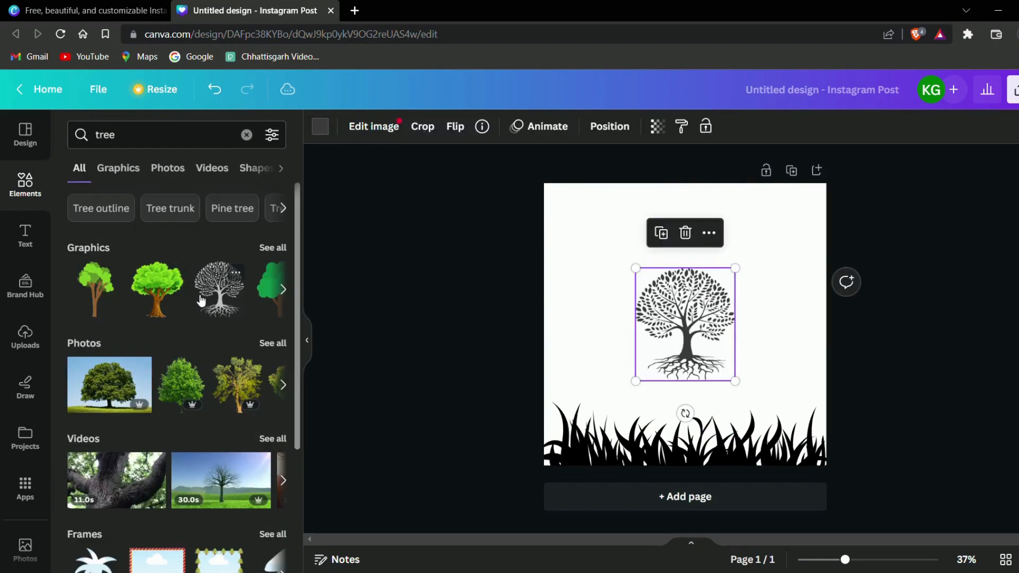
# Step: Enlarge the tree and place it at the page's right side, with its crown and roots extending past the page edges
pyautogui.moveTo(735, 381); pyautogui.dragTo(782, 433)
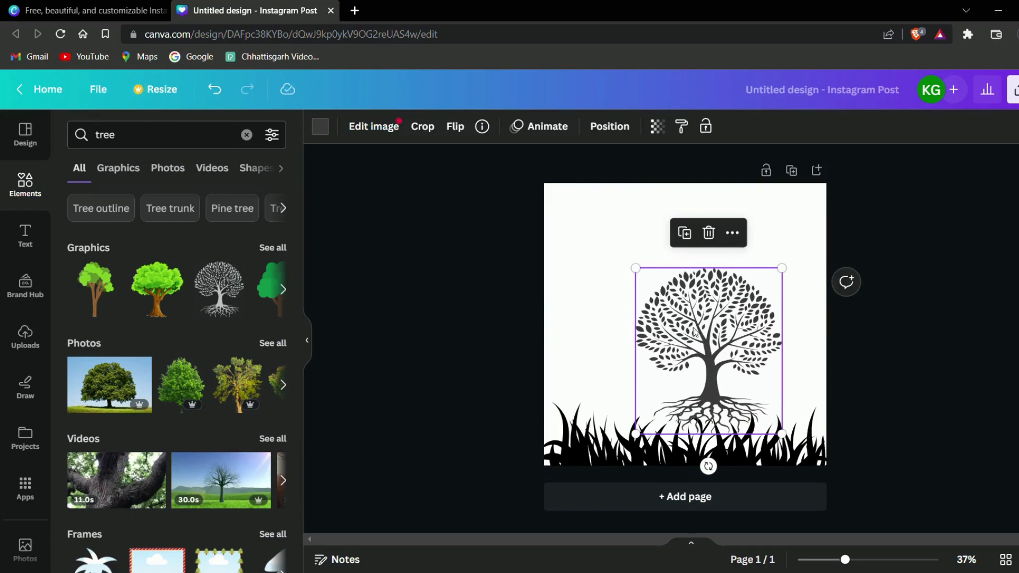
pyautogui.moveTo(782, 268); pyautogui.dragTo(832, 205)
pyautogui.moveTo(742, 287); pyautogui.dragTo(766, 373)
pyautogui.moveTo(656, 277); pyautogui.dragTo(610, 228)
pyautogui.moveTo(748, 391); pyautogui.dragTo(785, 410)
pyautogui.moveTo(658, 252); pyautogui.dragTo(617, 213)
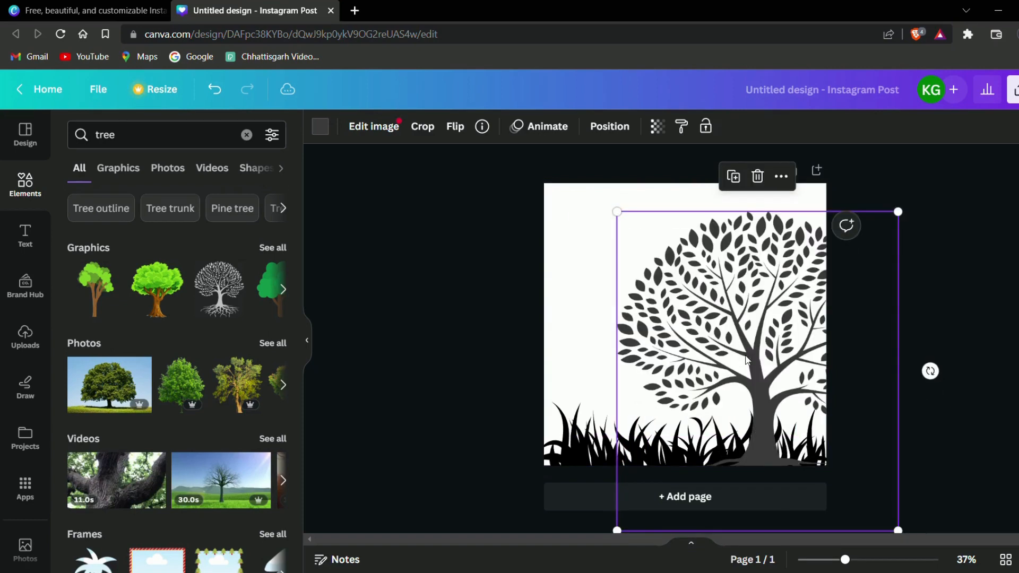
pyautogui.moveTo(747, 362); pyautogui.dragTo(774, 368)
# Step: Recolor the tree graphic to black
pyautogui.click(327, 130)
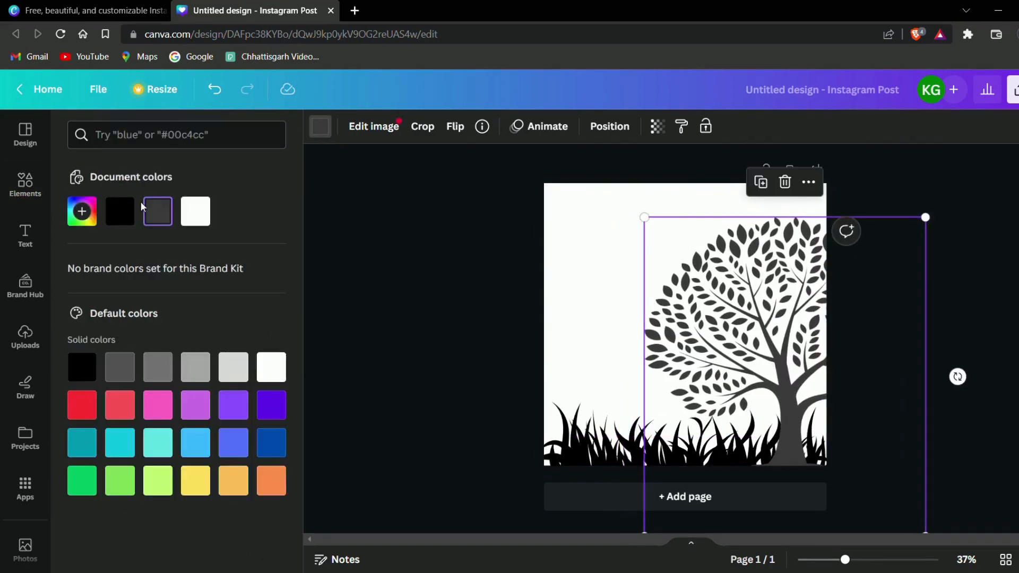
pyautogui.click(120, 217)
pyautogui.click(440, 346)
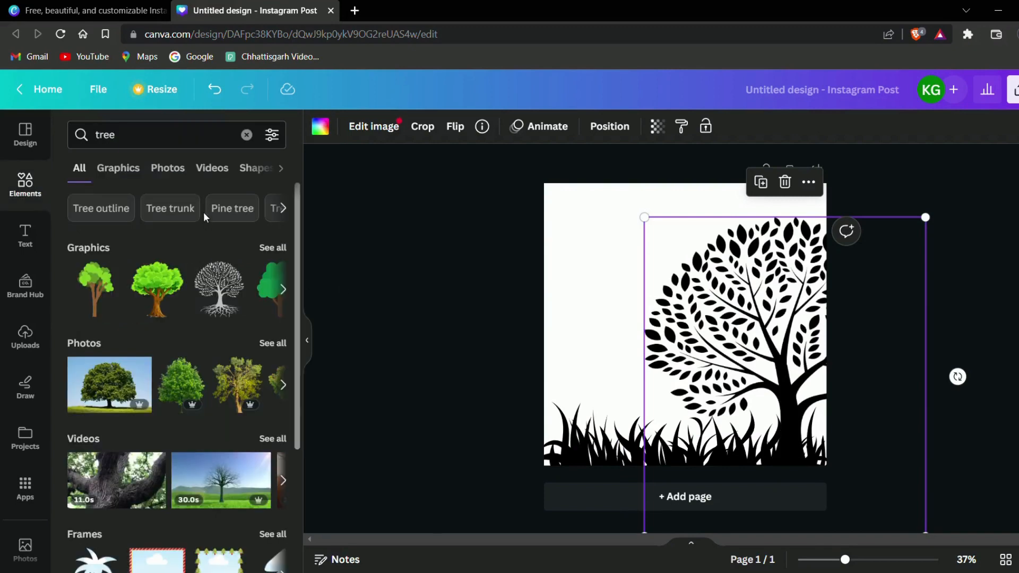
# Step: Search elements for "birds", add the black flying birds graphic, and shrink it into the page's upper-left corner
pyautogui.click(247, 138)
pyautogui.write('bir')
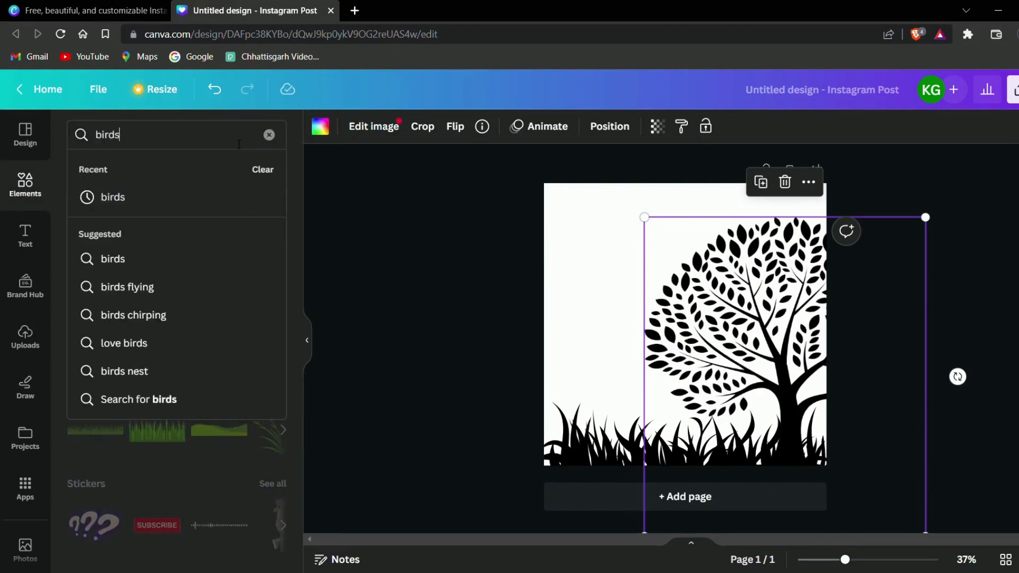
pyautogui.write('ds')
pyautogui.press('Return')
pyautogui.click(80, 294)
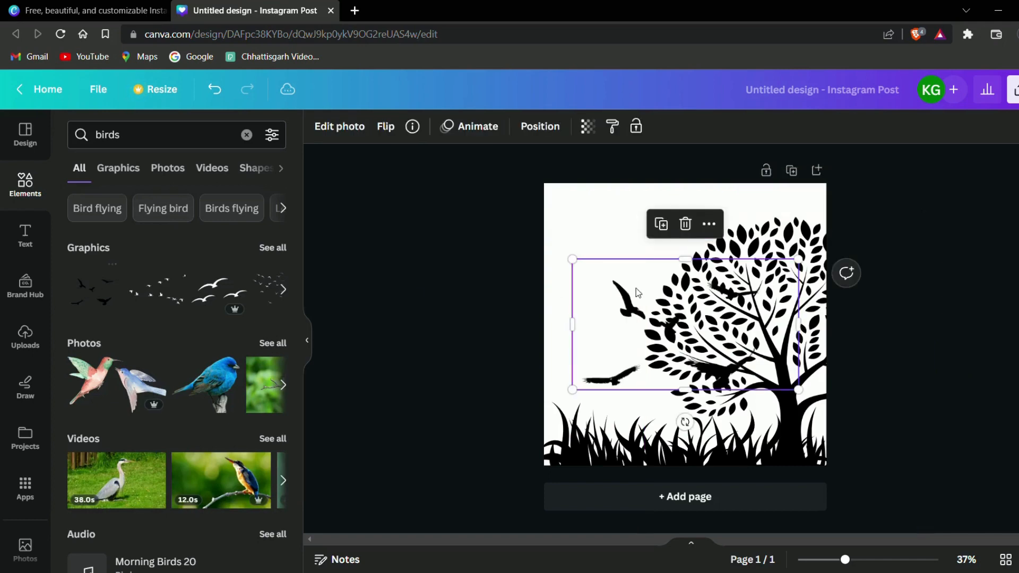
pyautogui.moveTo(799, 391); pyautogui.dragTo(674, 318)
pyautogui.moveTo(628, 294); pyautogui.dragTo(621, 228)
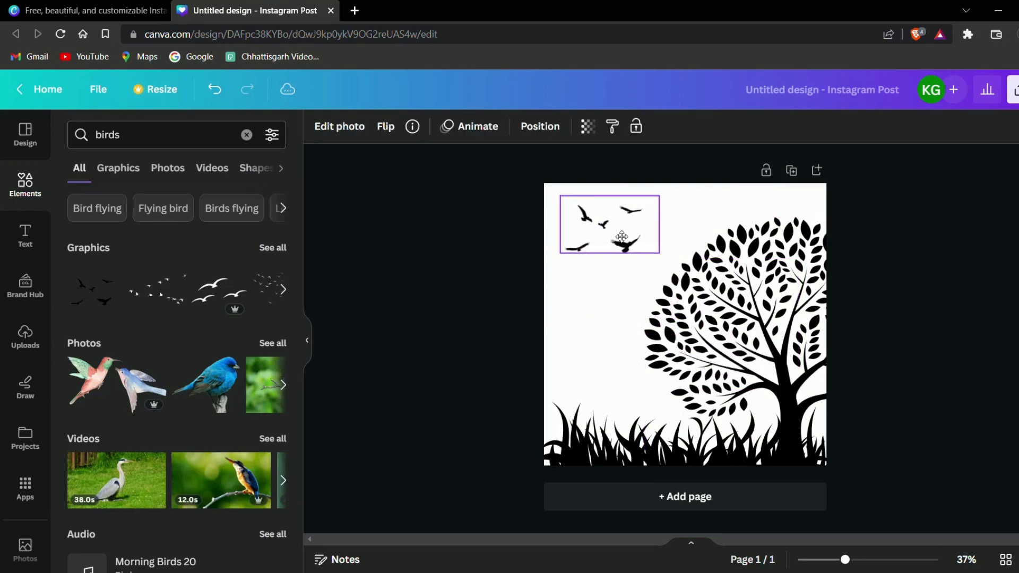
pyautogui.click(459, 265)
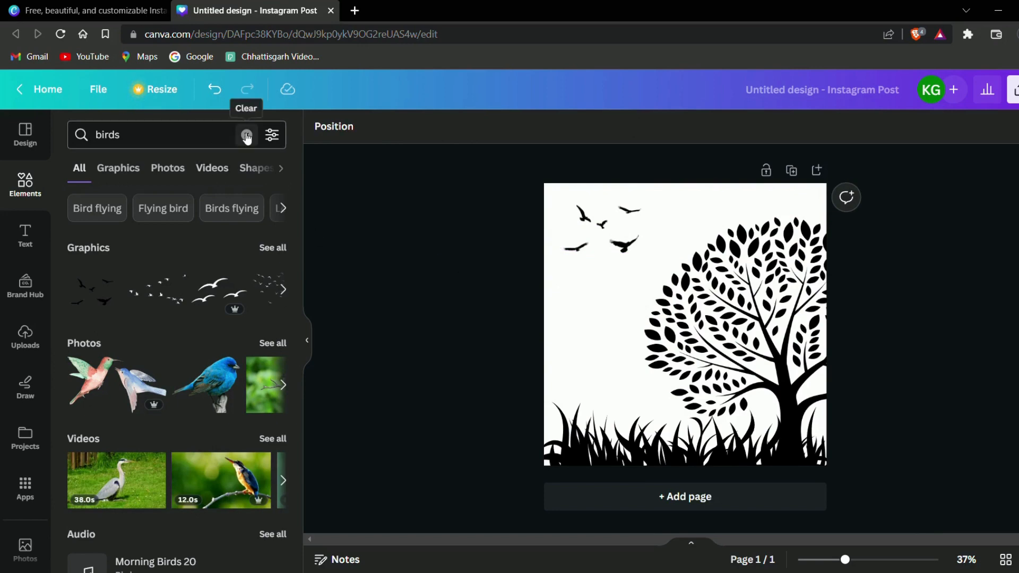
# Step: Search elements for "horse", add the walking tan horse graphic, and place it over the grass at the page's lower left
pyautogui.click(247, 136)
pyautogui.write('hor')
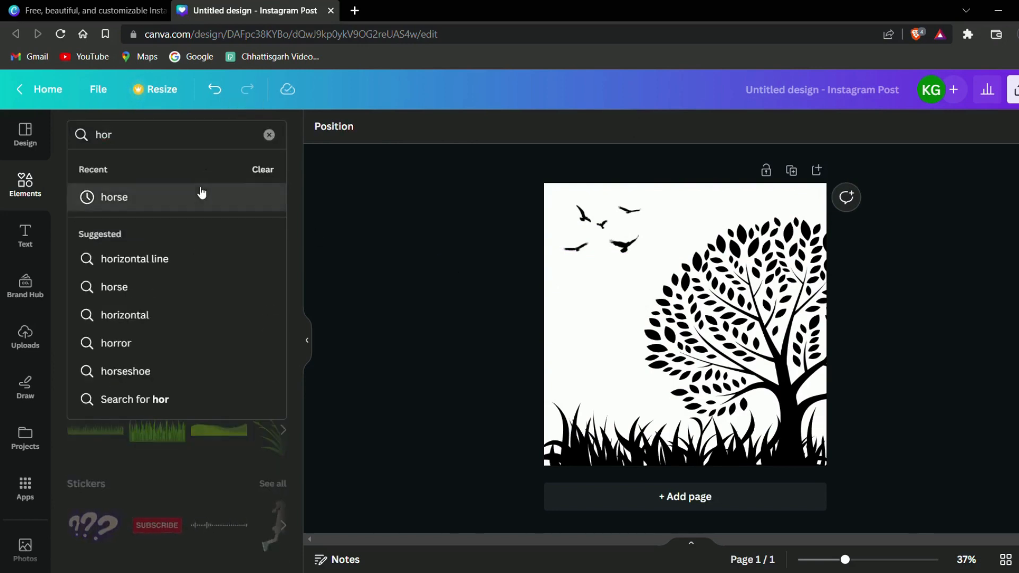
pyautogui.click(197, 194)
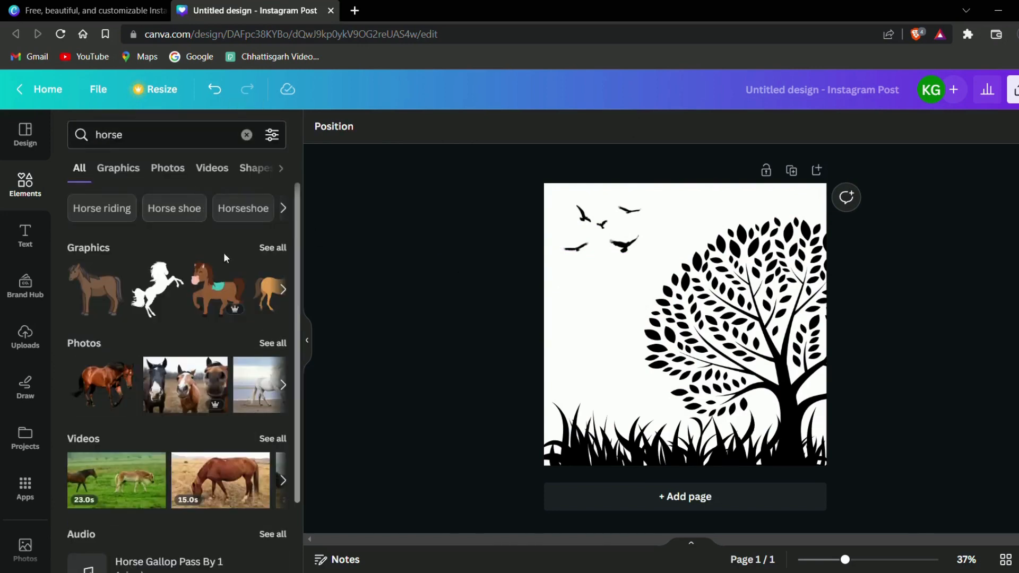
pyautogui.click(273, 248)
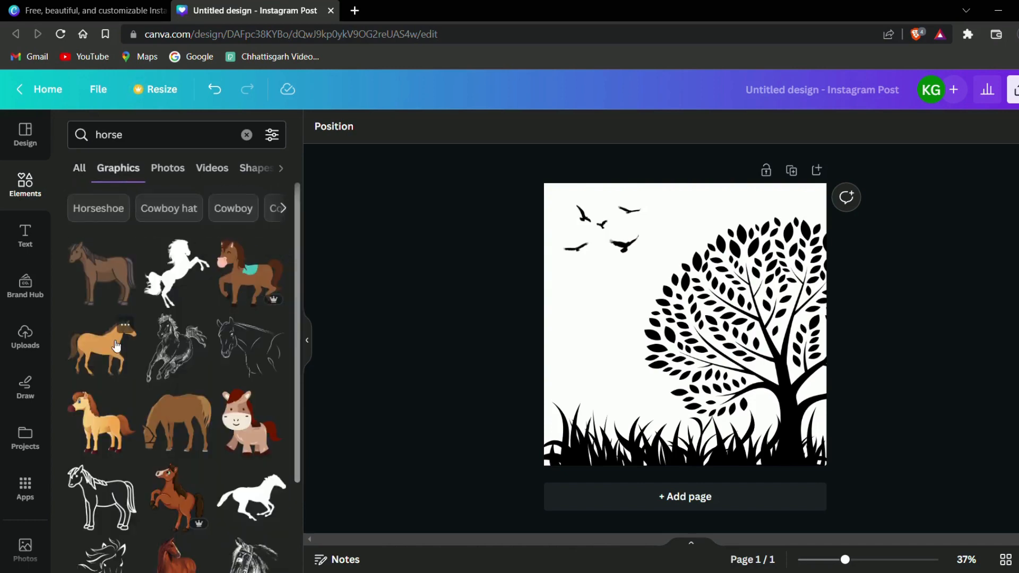
pyautogui.click(116, 346)
pyautogui.moveTo(685, 319); pyautogui.dragTo(621, 418)
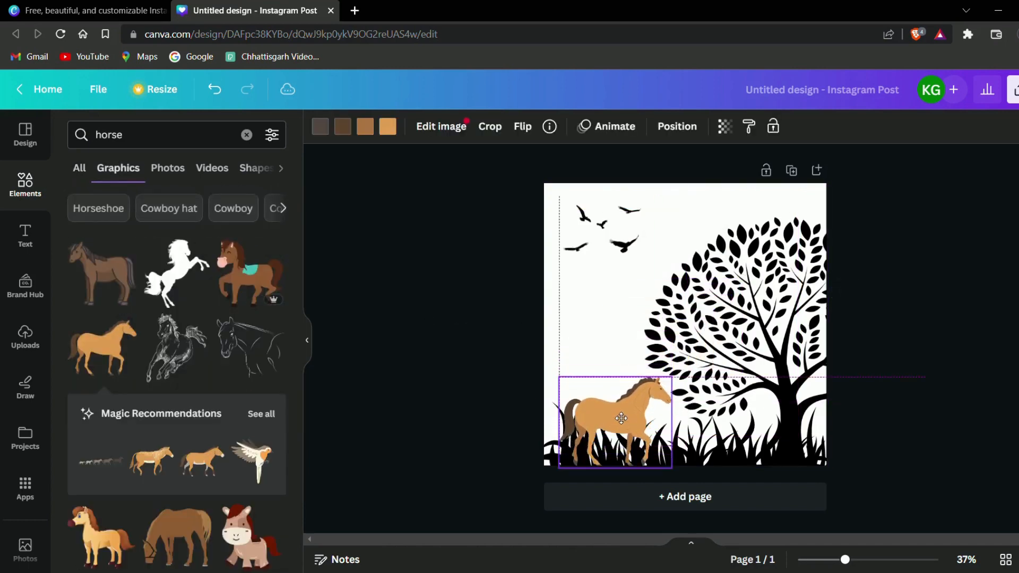
# Step: Recolor all four brown and tan shades of the horse to black
pyautogui.click(388, 127)
pyautogui.click(120, 211)
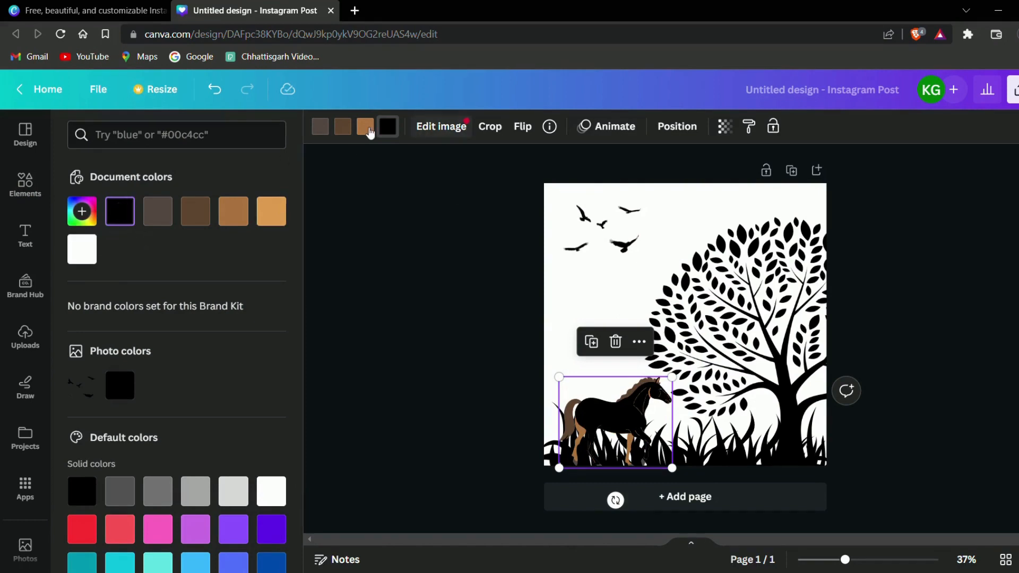
pyautogui.click(342, 127)
pyautogui.click(120, 211)
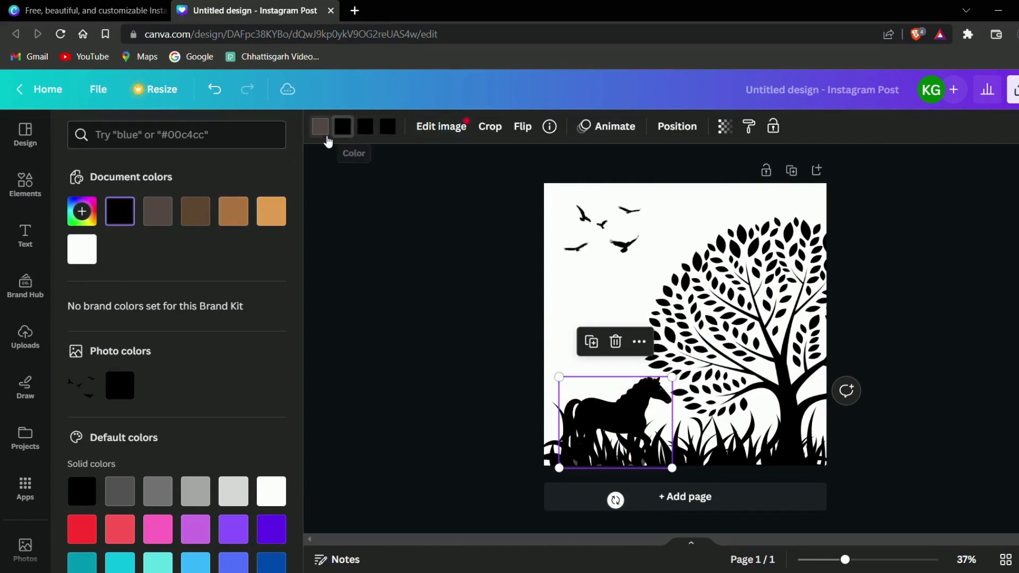
# Step: Shrink the horse silhouette and settle it lower into the grass at the page's lower left
pyautogui.moveTo(671, 376); pyautogui.dragTo(648, 396)
pyautogui.moveTo(616, 439); pyautogui.dragTo(601, 443)
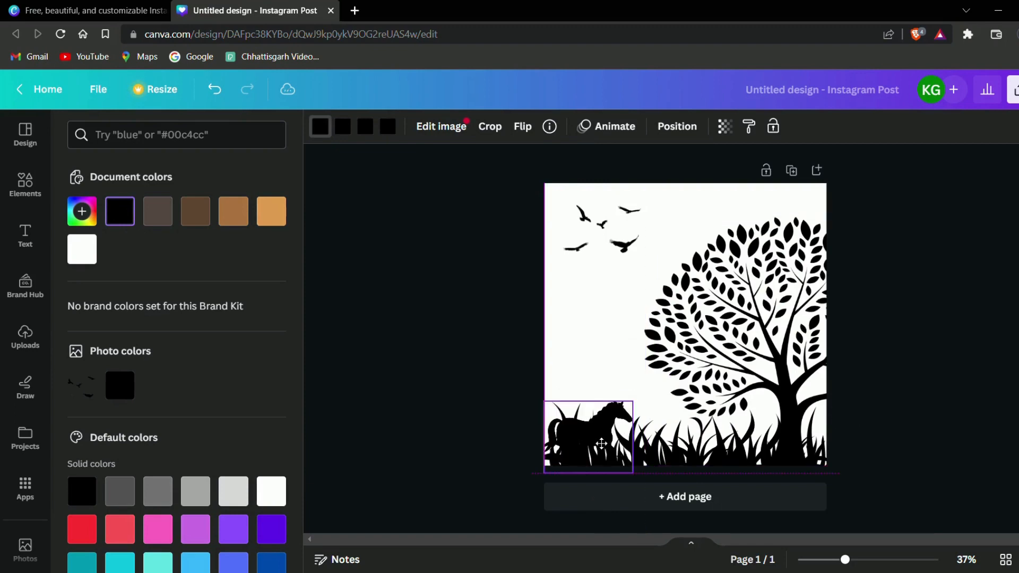
pyautogui.click(431, 359)
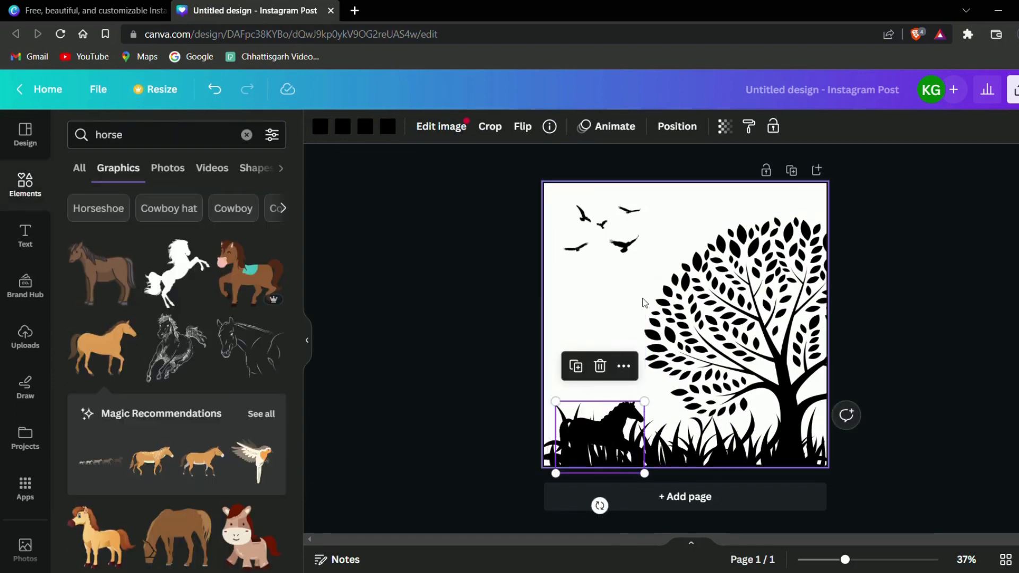
# Step: Fill the page background with the 90° linear gradient from #a6a6a6 to #ffffff
pyautogui.click(635, 293)
pyautogui.click(320, 128)
pyautogui.scroll(-3, 211, 438)
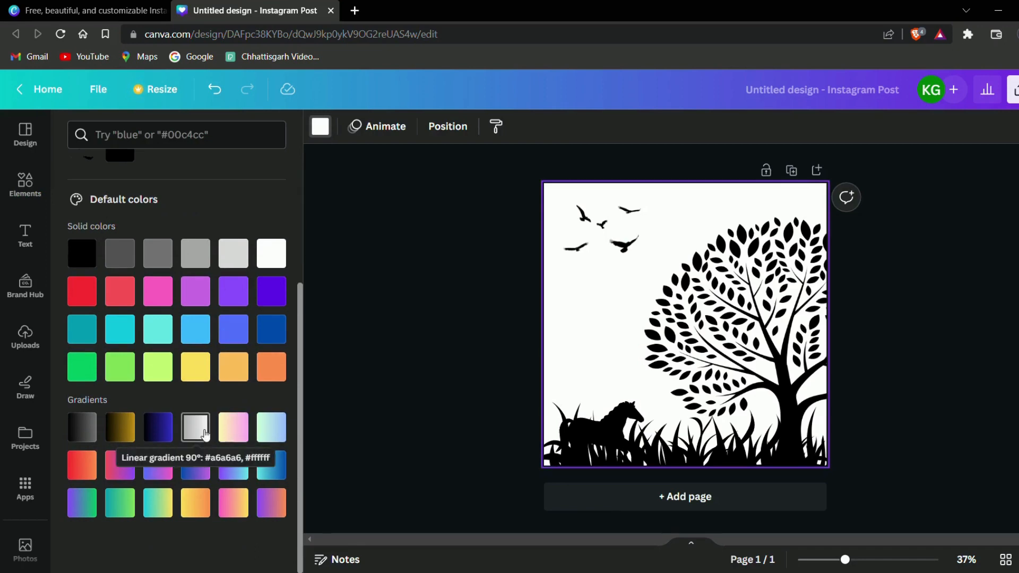
pyautogui.click(205, 435)
pyautogui.click(401, 358)
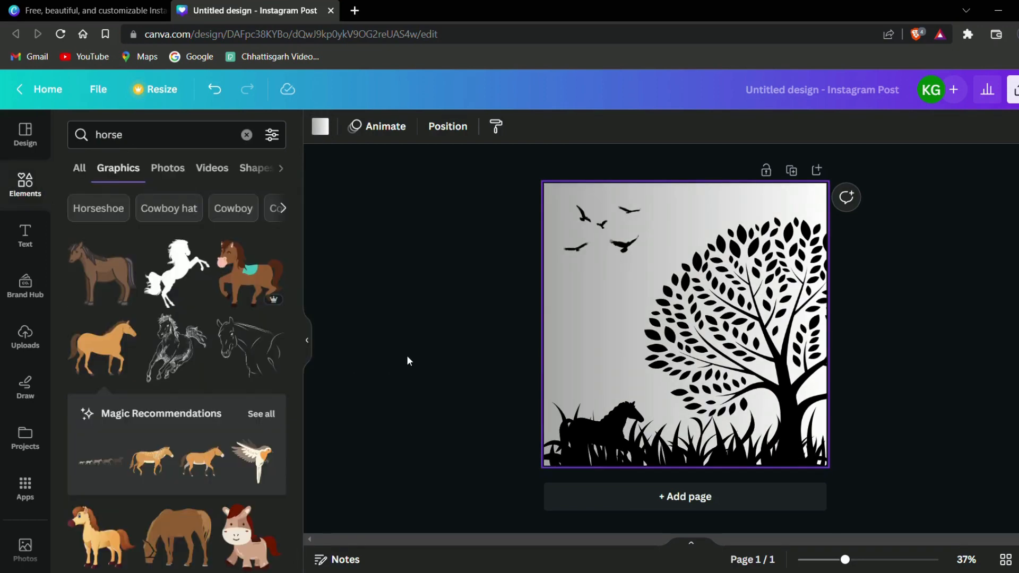
# Step: Enlarge the horse silhouette slightly and reposition it in the grass at the page's lower left
pyautogui.click(614, 418)
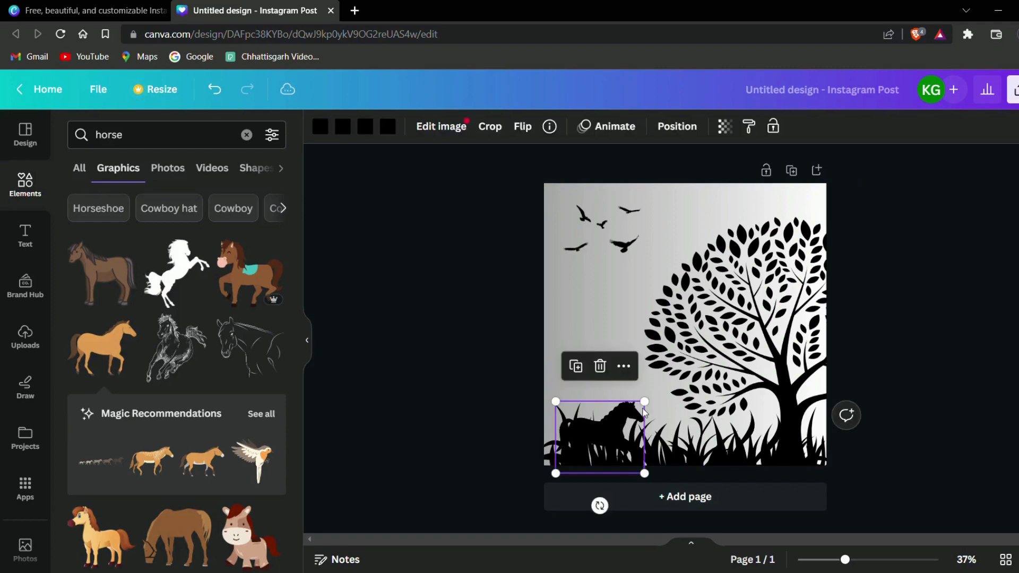
pyautogui.moveTo(644, 402)
pyautogui.mouseDown()
pyautogui.moveTo(658, 387)
pyautogui.moveTo(631, 411)
pyautogui.mouseUp()
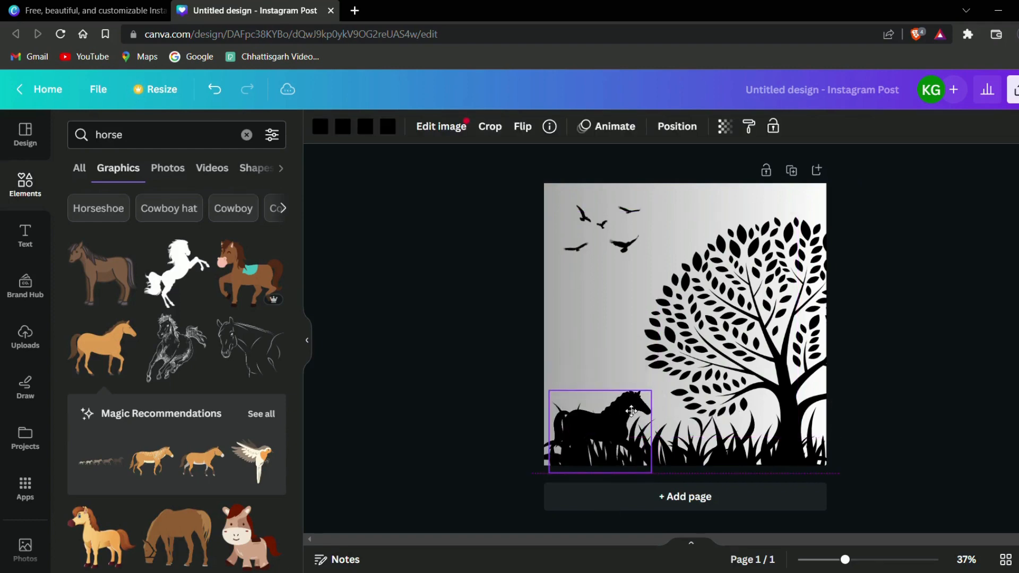
pyautogui.click(454, 414)
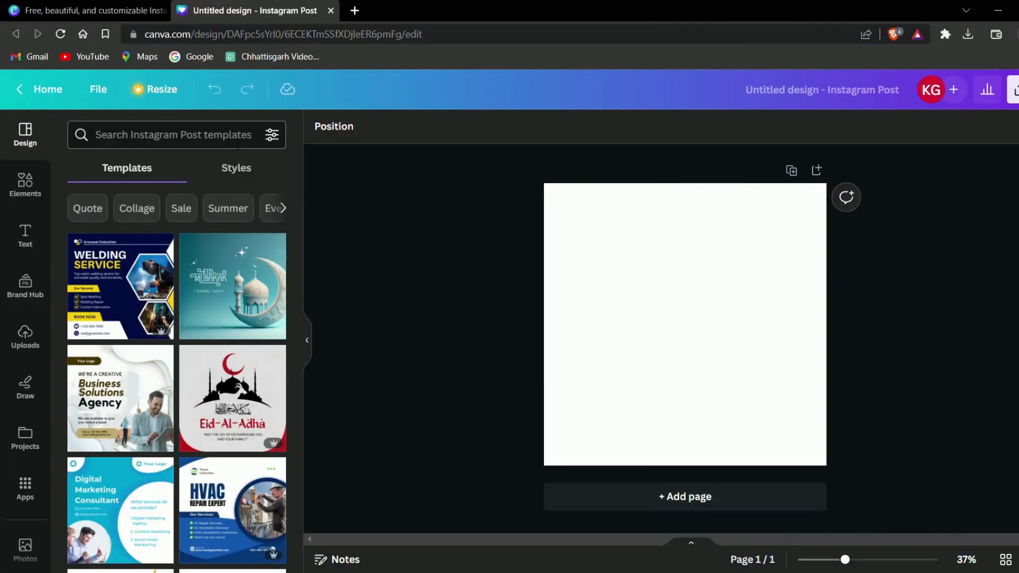
# Step: Search the elements for GRASS, add the dense bright-green grass strip, and place it at the page's lower left corner
pyautogui.click(10, 193)
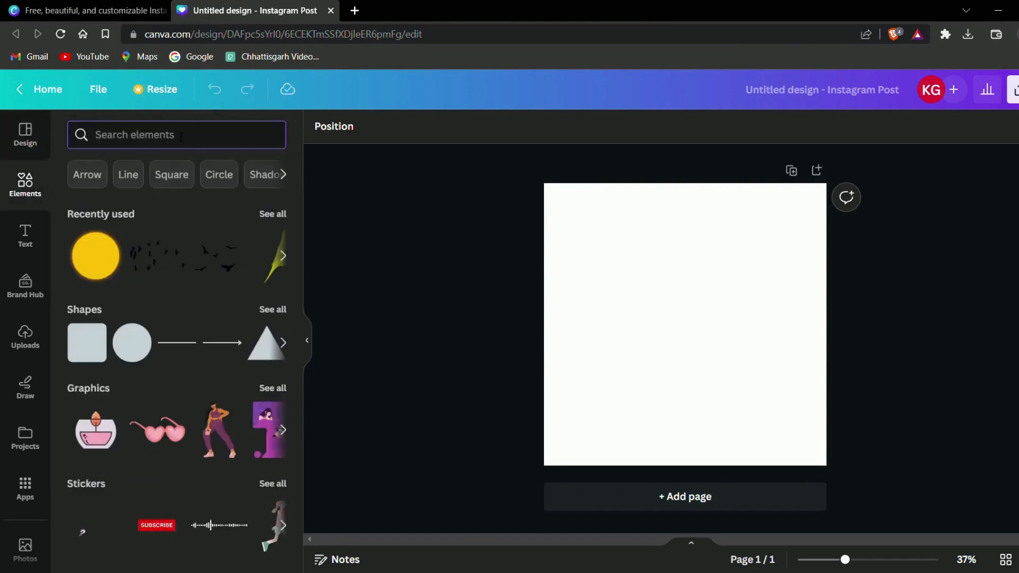
pyautogui.write('GRASS')
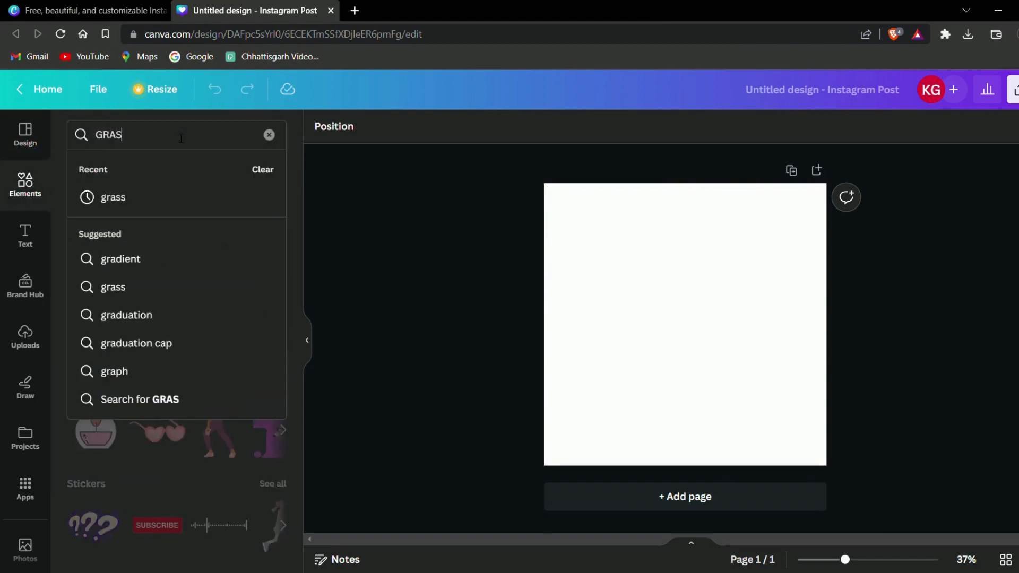
pyautogui.press('Return')
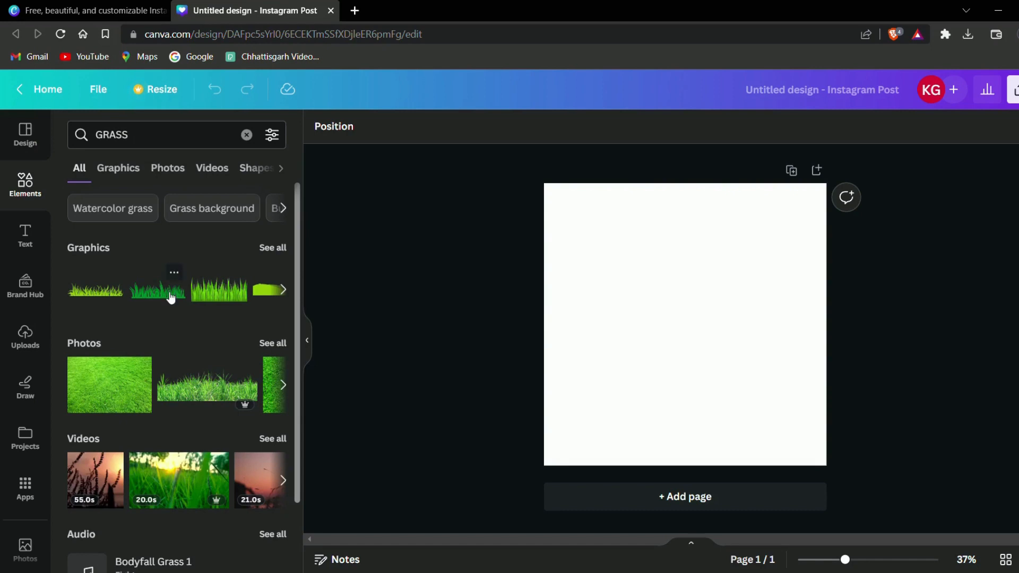
pyautogui.click(206, 289)
pyautogui.moveTo(684, 323); pyautogui.dragTo(621, 459)
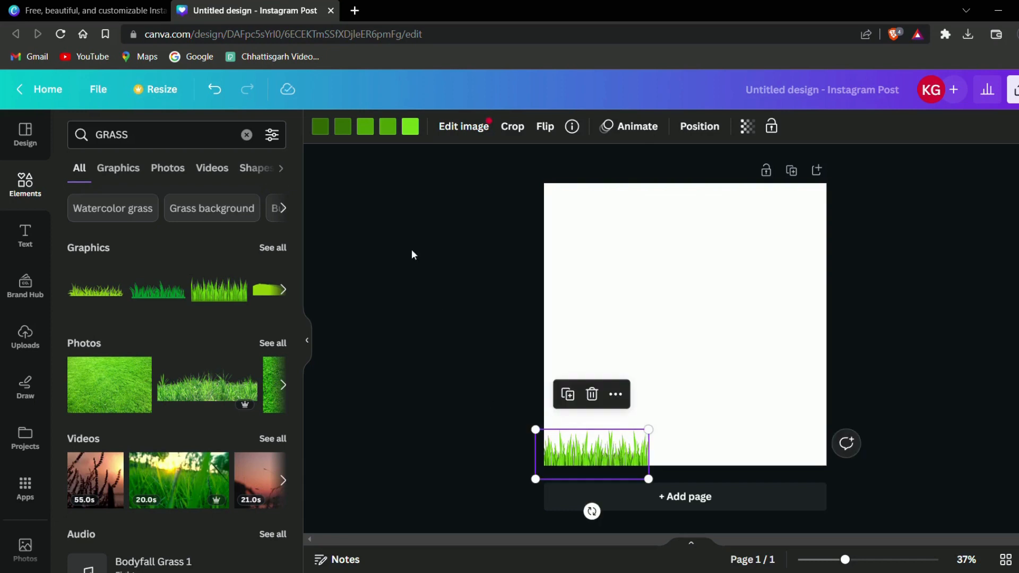
# Step: Recolor all five green shades of the grass strip to black
pyautogui.click(320, 127)
pyautogui.click(342, 126)
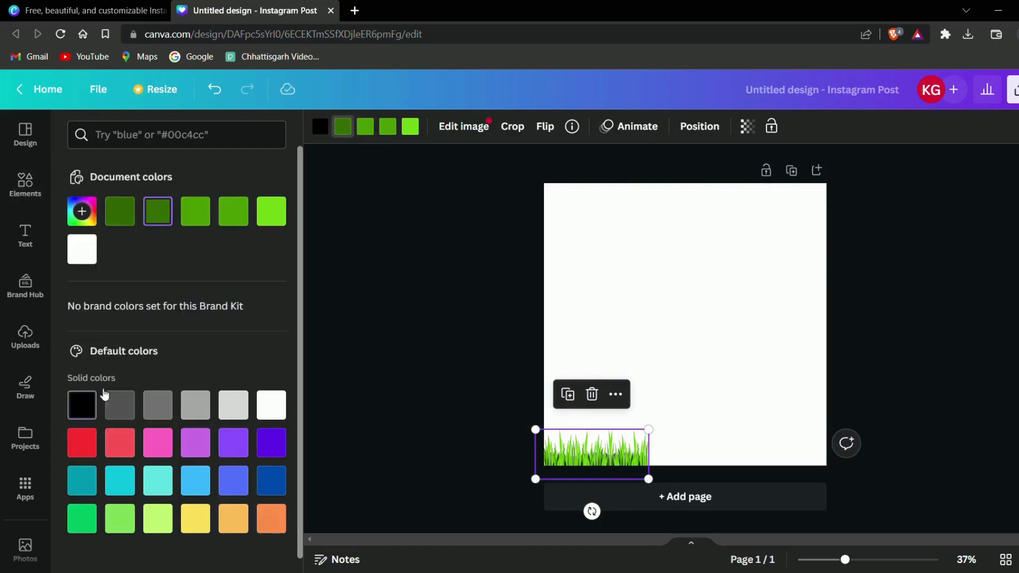
pyautogui.click(81, 405)
pyautogui.click(365, 126)
pyautogui.click(81, 405)
pyautogui.click(388, 126)
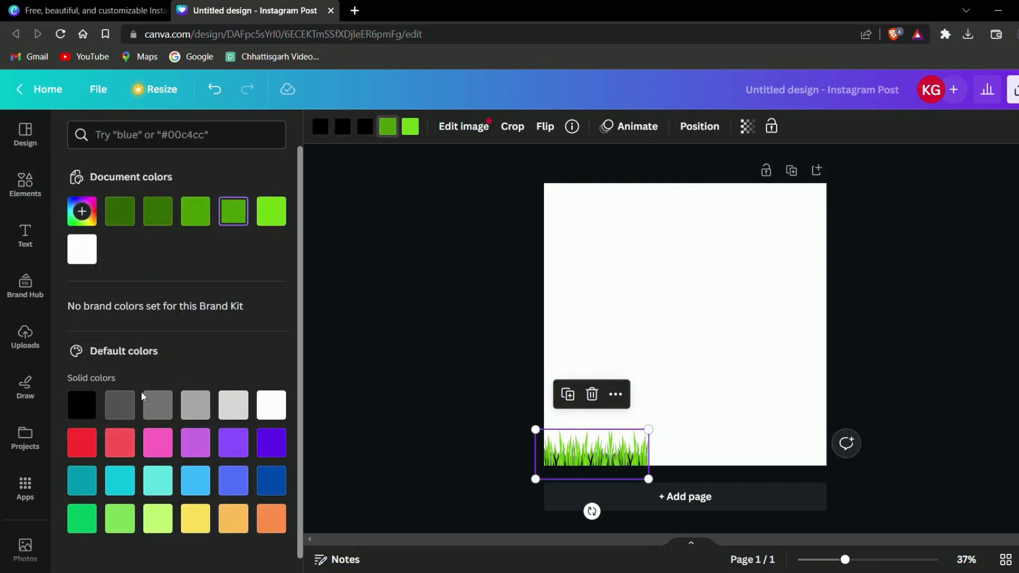
pyautogui.click(409, 128)
pyautogui.click(91, 411)
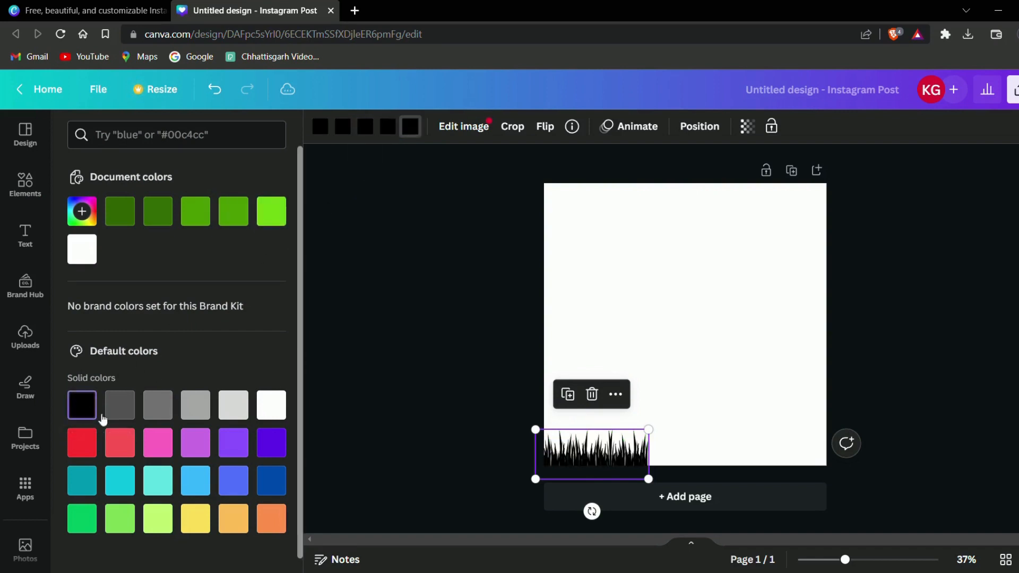
# Step: Duplicate the black grass strip and line up the copies side by side to cover the page's full bottom edge
pyautogui.click(568, 395)
pyautogui.moveTo(608, 470); pyautogui.dragTo(729, 450)
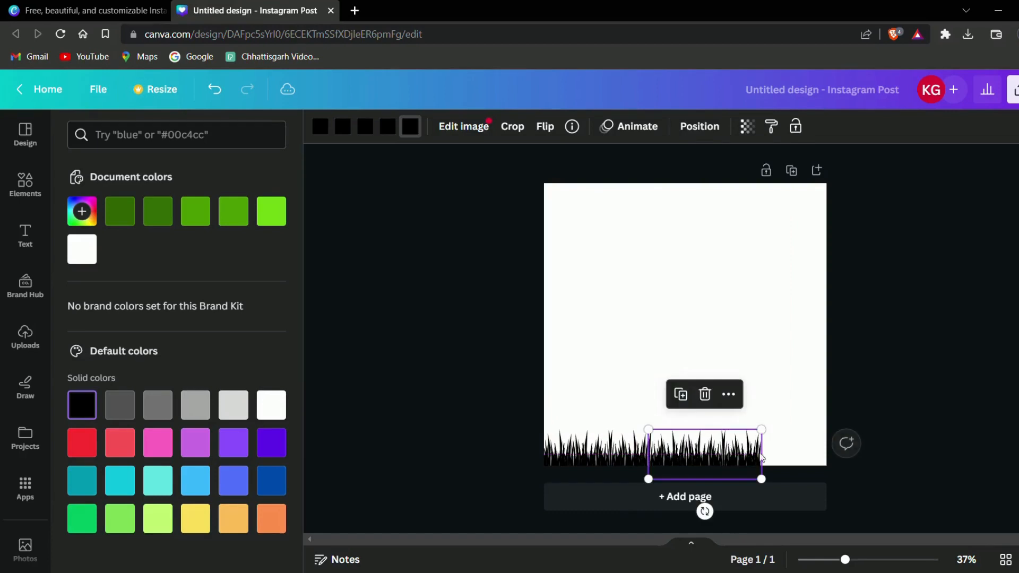
pyautogui.moveTo(658, 451); pyautogui.dragTo(768, 451)
pyautogui.click(973, 408)
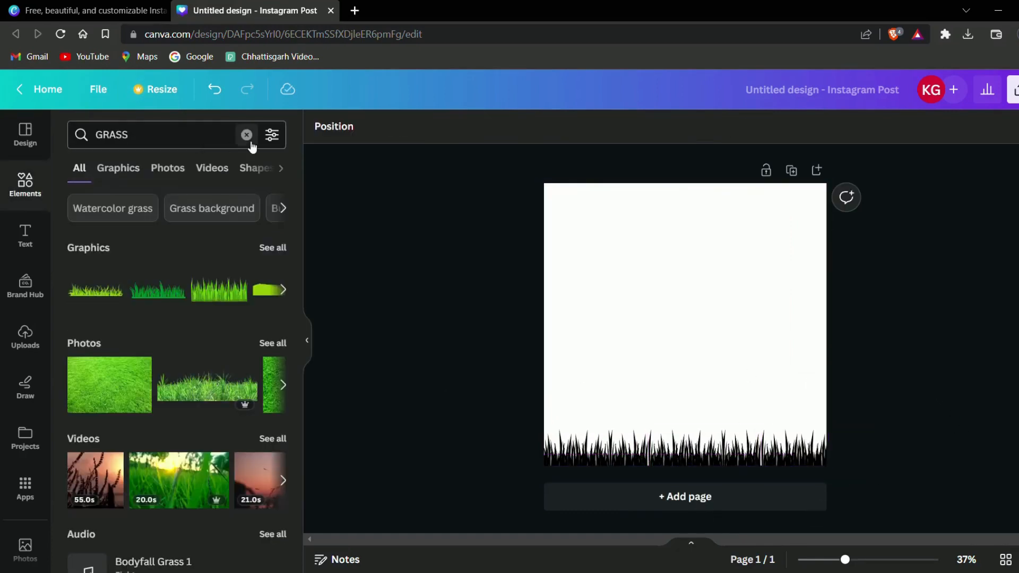
# Step: Add the wispy grass plant with seed heads from the grass graphics, shrunk and set into the grass at the page's lower left
pyautogui.click(272, 249)
pyautogui.scroll(-1, 200, 358)
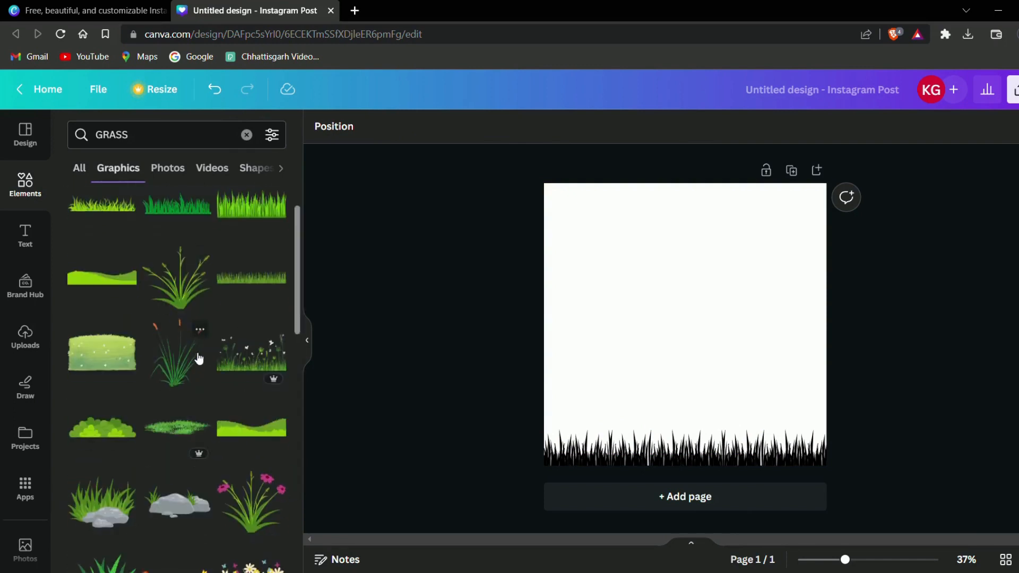
pyautogui.click(191, 297)
pyautogui.moveTo(688, 339); pyautogui.dragTo(598, 469)
pyautogui.moveTo(648, 403); pyautogui.dragTo(637, 412)
pyautogui.moveTo(611, 433); pyautogui.dragTo(621, 428)
# Step: Recolor all three green shades of the seed-head plant to black and place a duplicate at the page's lower right edge
pyautogui.click(365, 127)
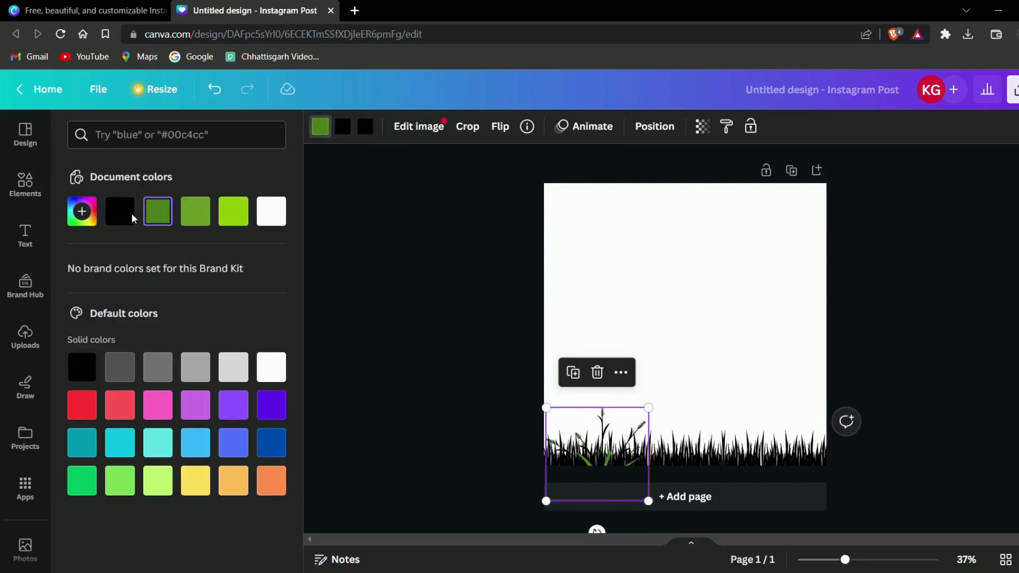
pyautogui.moveTo(605, 420); pyautogui.dragTo(844, 429)
pyautogui.click(573, 379)
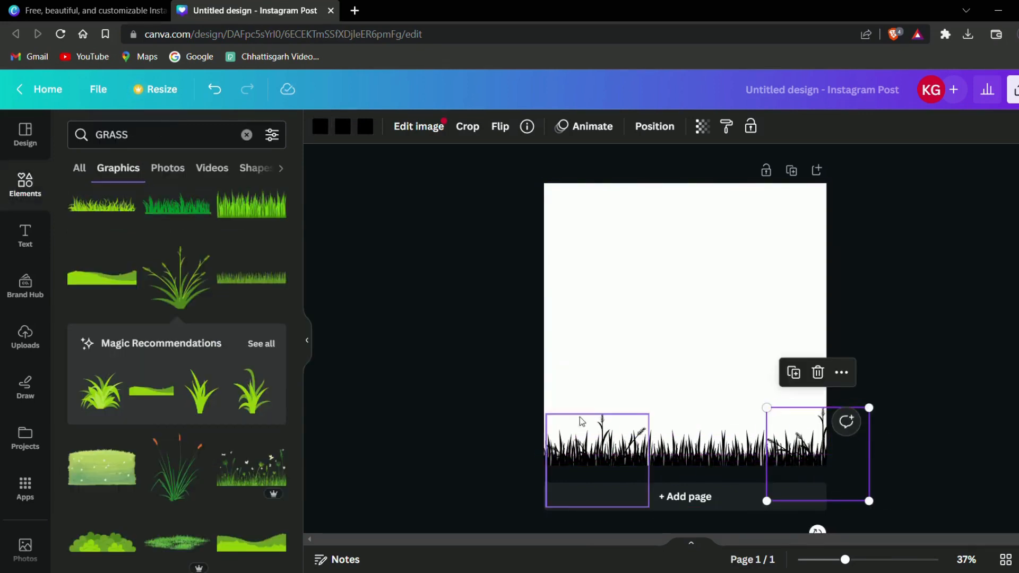
pyautogui.click(902, 340)
# Step: Replace the grass search with a graphics search for TREES
pyautogui.click(223, 139)
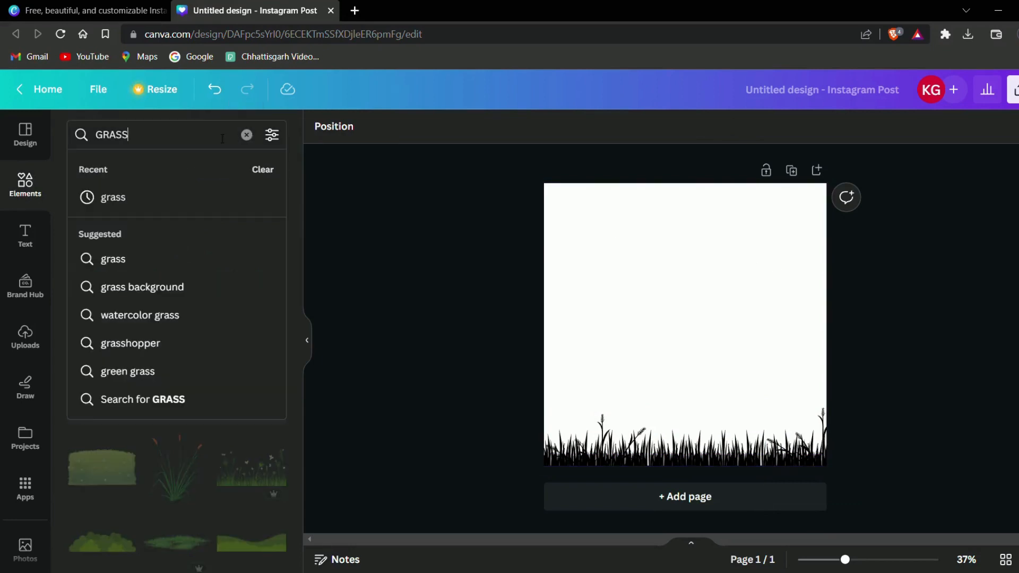
pyautogui.press('BackSpace')
pyautogui.press('BackSpace')
pyautogui.press('BackSpace')
pyautogui.press('BackSpace')
pyautogui.press('BackSpace')
pyautogui.write('T')
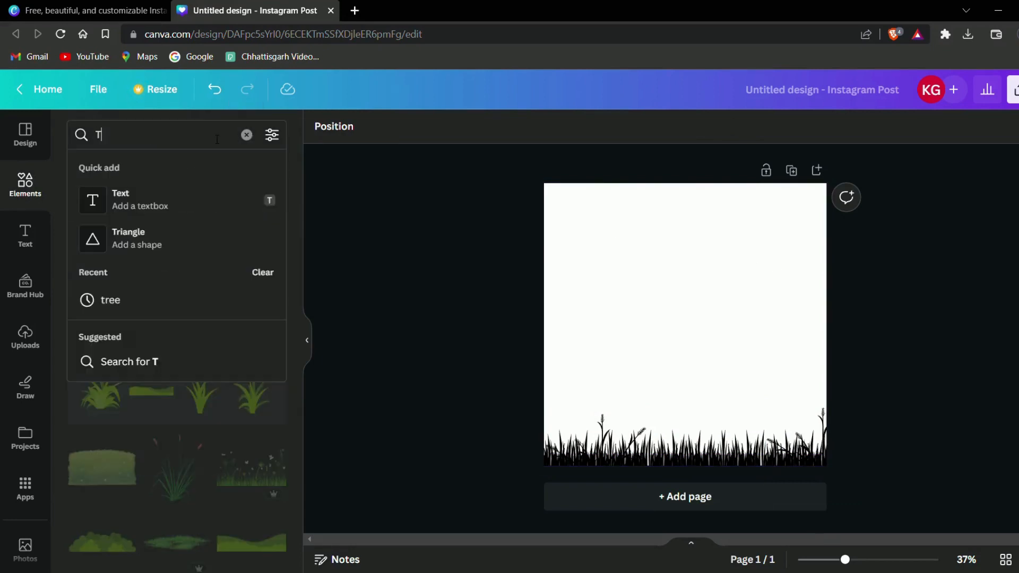
pyautogui.write('REES')
pyautogui.press('Return')
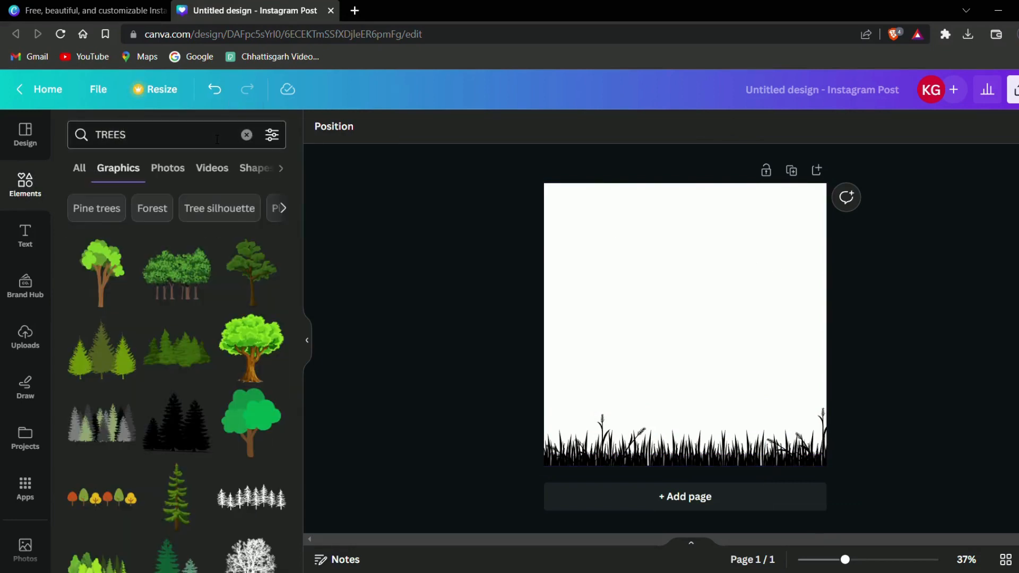
# Step: Look through the tree graphics for a suitable silhouette
pyautogui.scroll(-10, 189, 316)
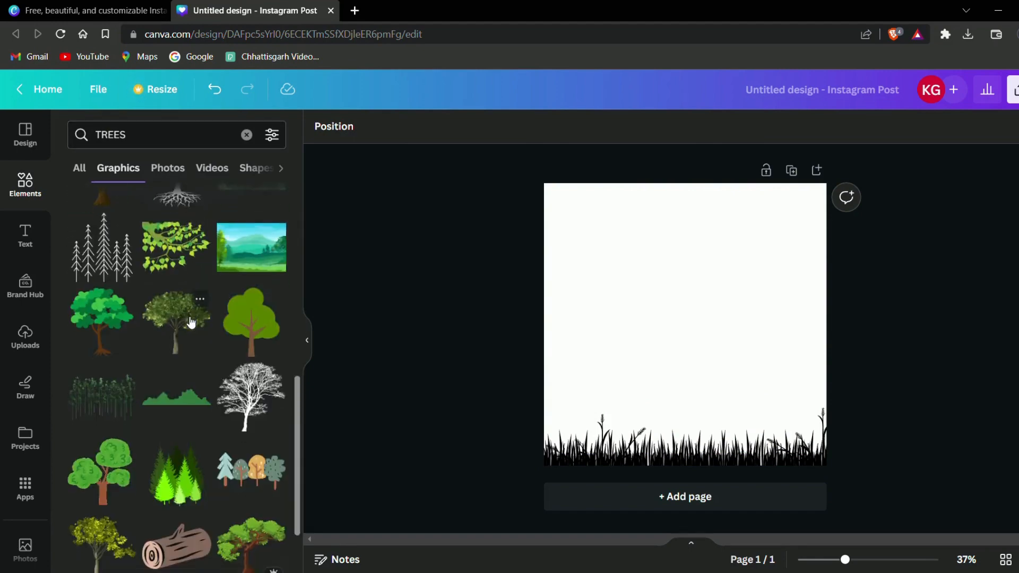
pyautogui.scroll(-10, 185, 321)
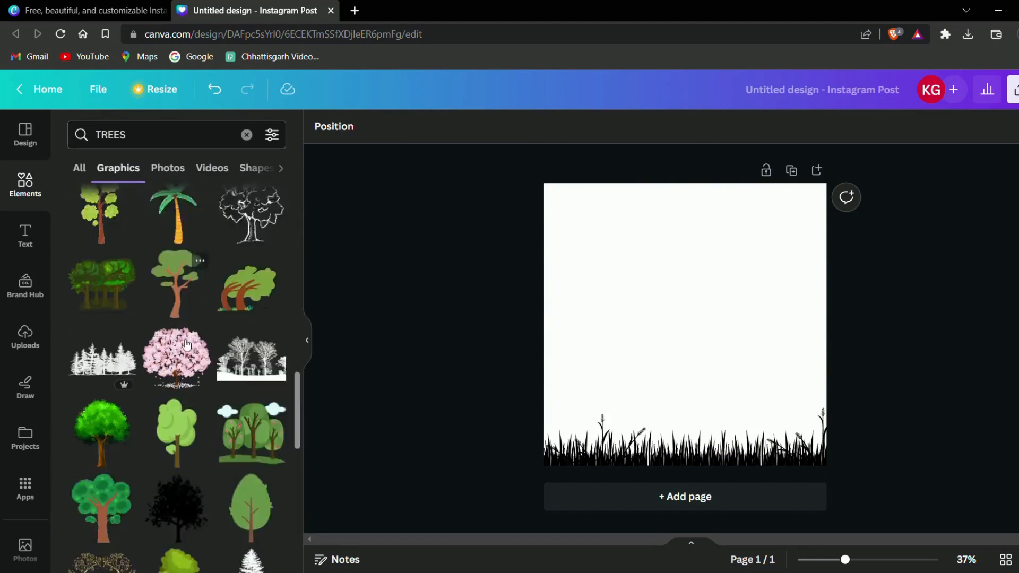
pyautogui.scroll(-5, 186, 345)
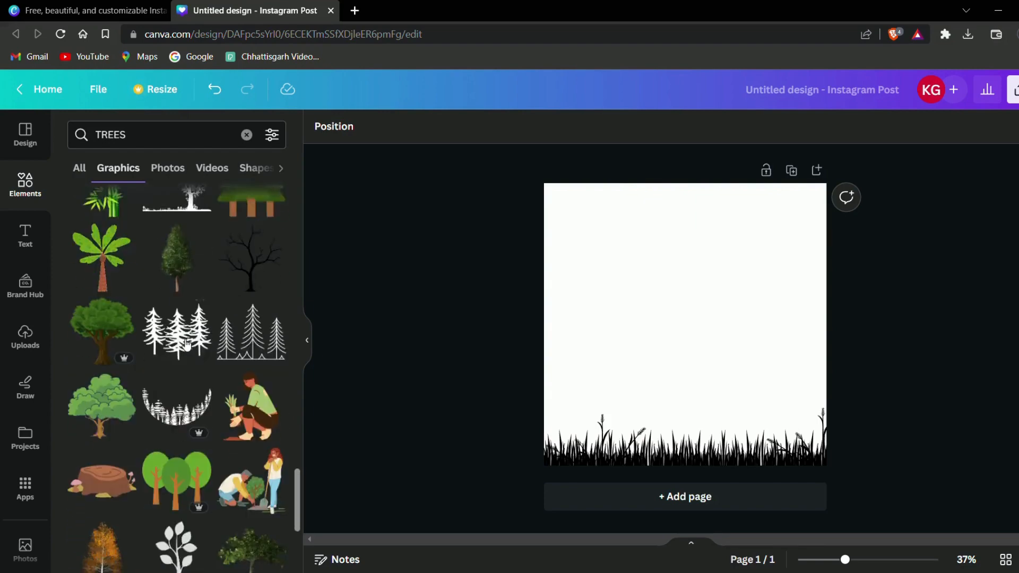
pyautogui.scroll(-10, 191, 371)
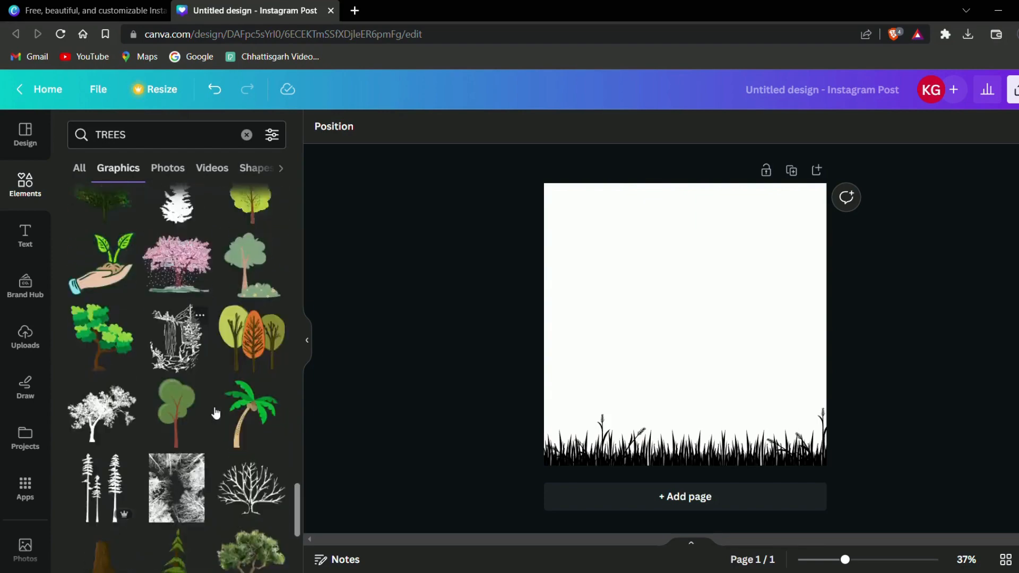
pyautogui.scroll(-8, 212, 412)
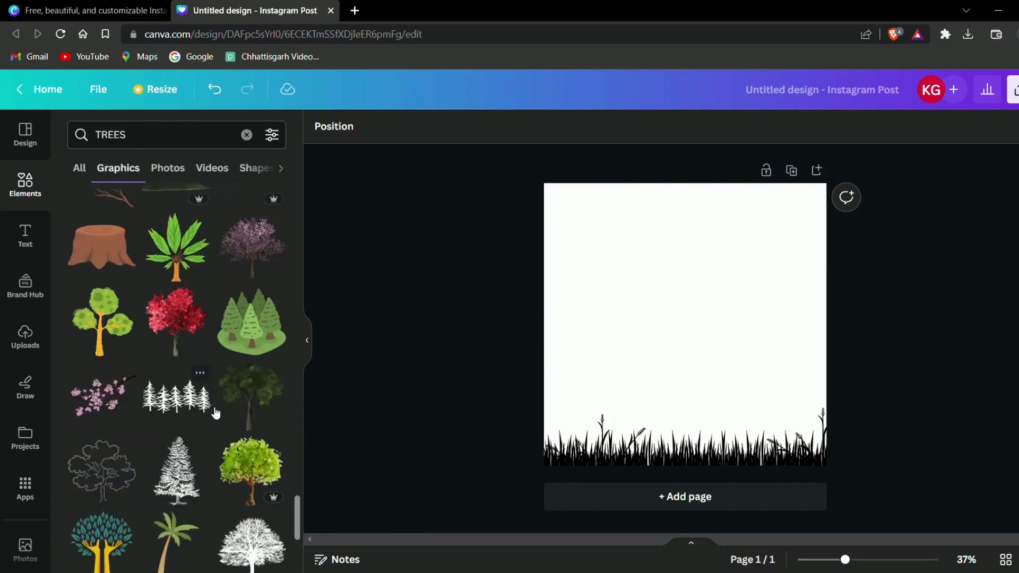
pyautogui.scroll(-10, 215, 413)
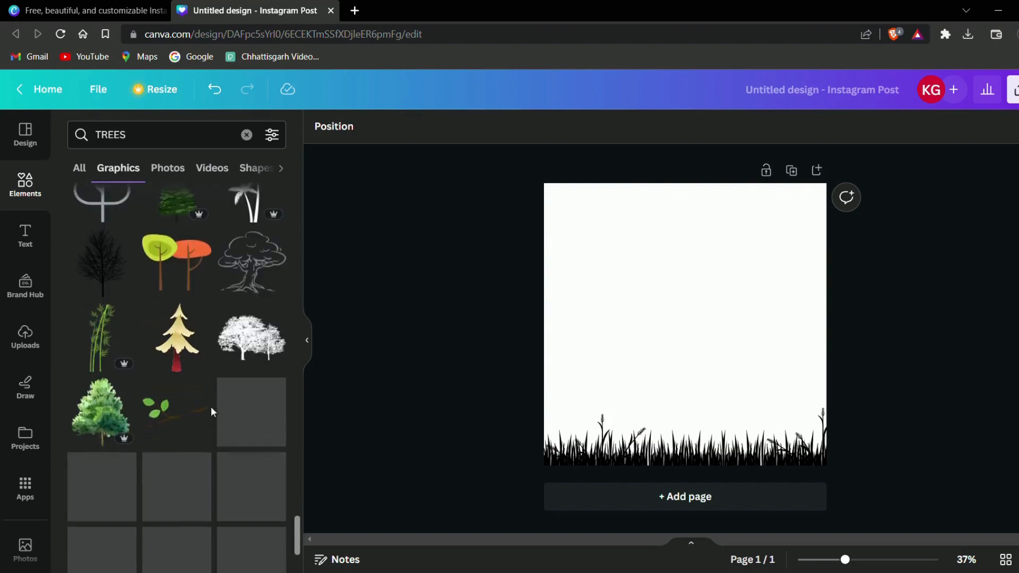
pyautogui.scroll(-10, 216, 412)
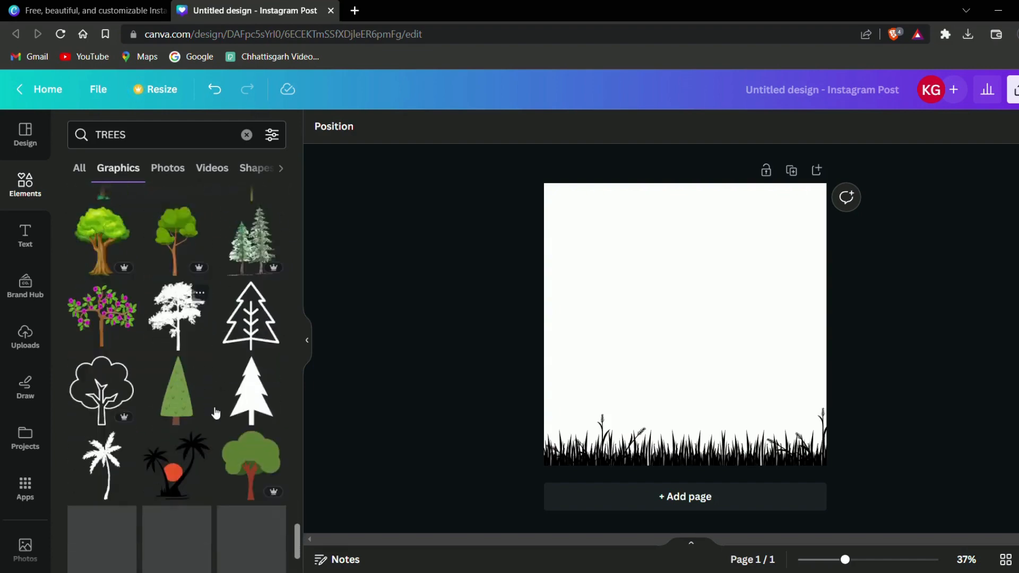
pyautogui.scroll(-5, 215, 411)
# Step: Search the graphics for TREE and add the leaning tree silhouette with long leafy branches
pyautogui.click(151, 143)
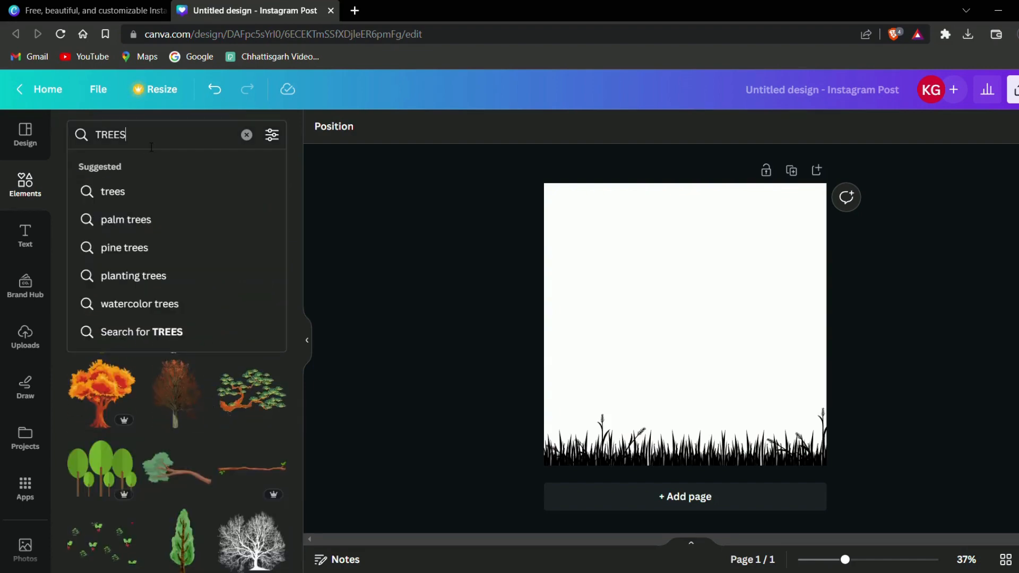
pyautogui.press('BackSpace')
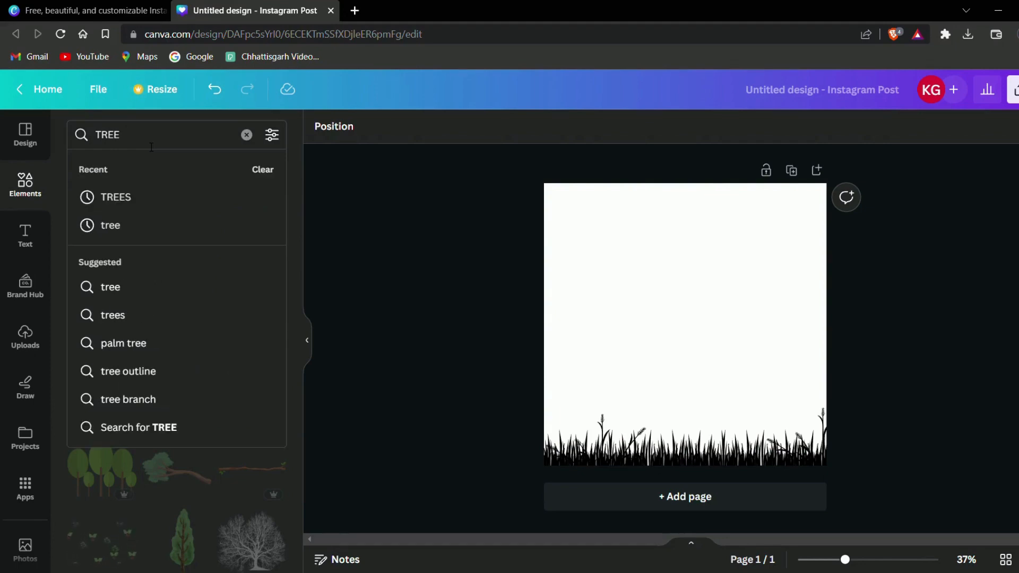
pyautogui.press('Return')
pyautogui.scroll(-5, 175, 364)
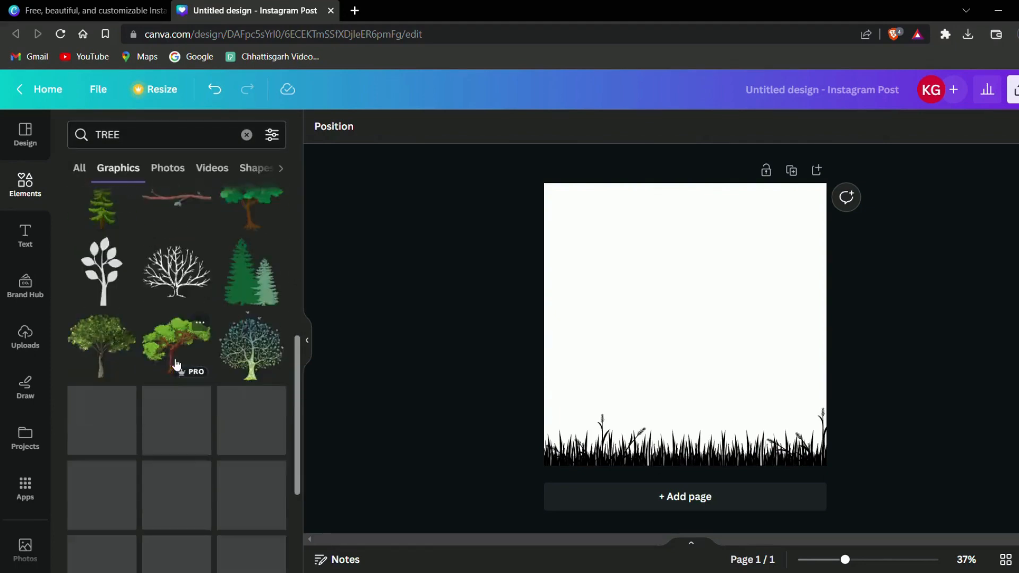
pyautogui.scroll(-10, 176, 367)
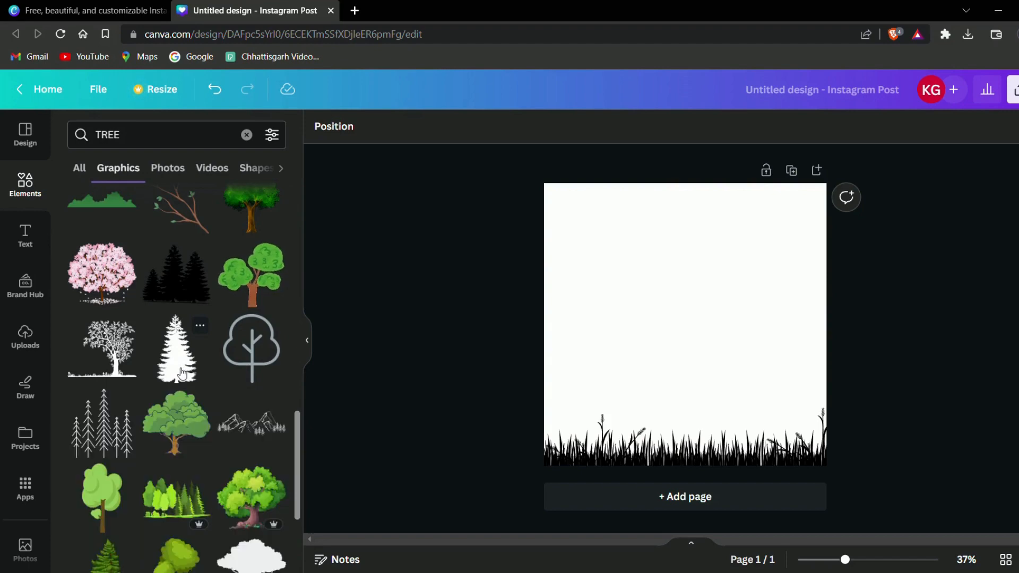
pyautogui.scroll(-3, 182, 374)
pyautogui.scroll(-4, 182, 377)
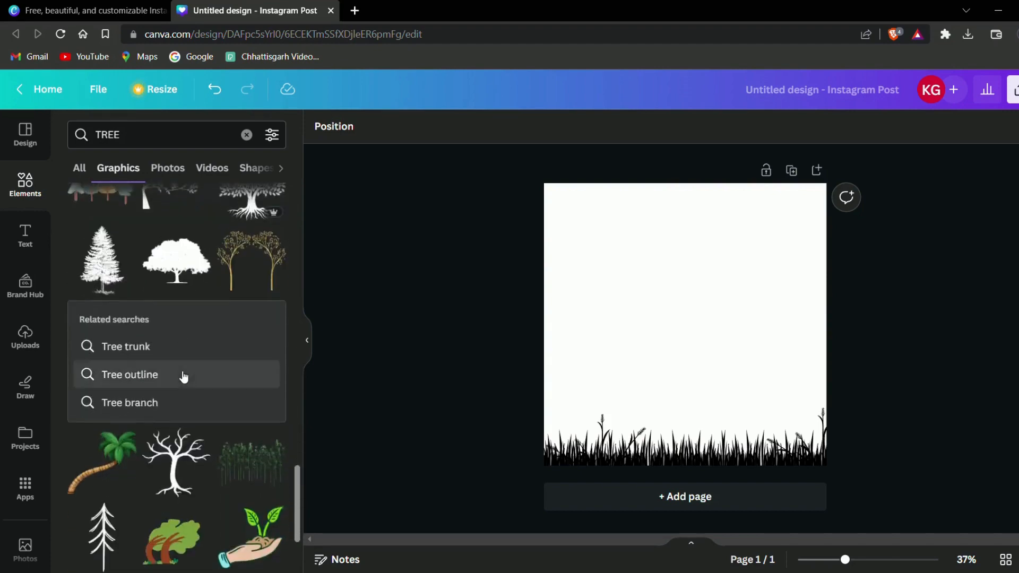
pyautogui.scroll(4, 188, 390)
pyautogui.click(188, 390)
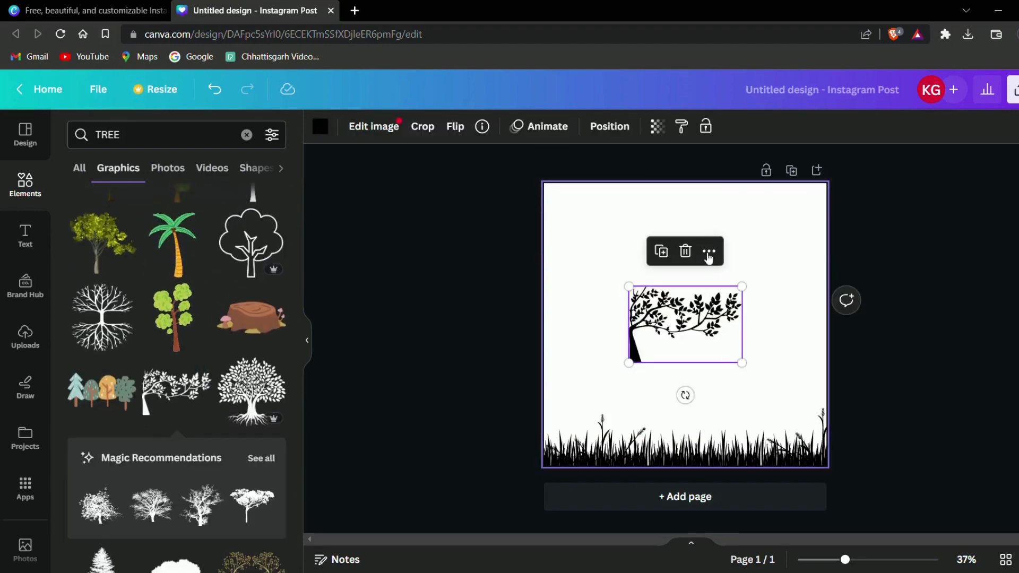
# Step: Flip the tree horizontally and enlarge it at the page's lower right so its branches spread over the grass
pyautogui.click(460, 127)
pyautogui.click(477, 163)
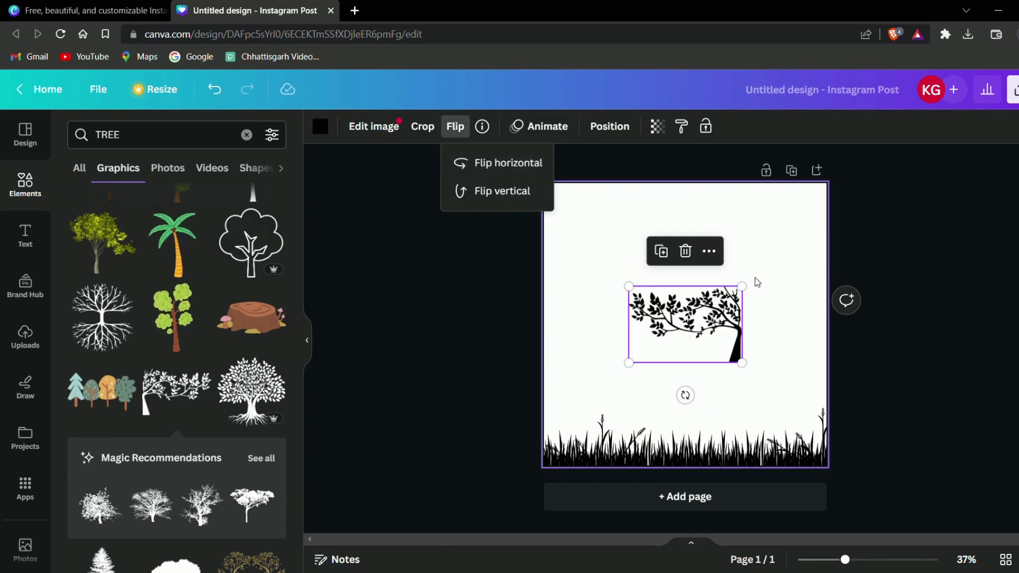
pyautogui.moveTo(753, 292); pyautogui.dragTo(856, 223)
pyautogui.moveTo(756, 266); pyautogui.dragTo(749, 366)
pyautogui.moveTo(621, 319); pyautogui.dragTo(585, 293)
pyautogui.moveTo(725, 378); pyautogui.dragTo(725, 378)
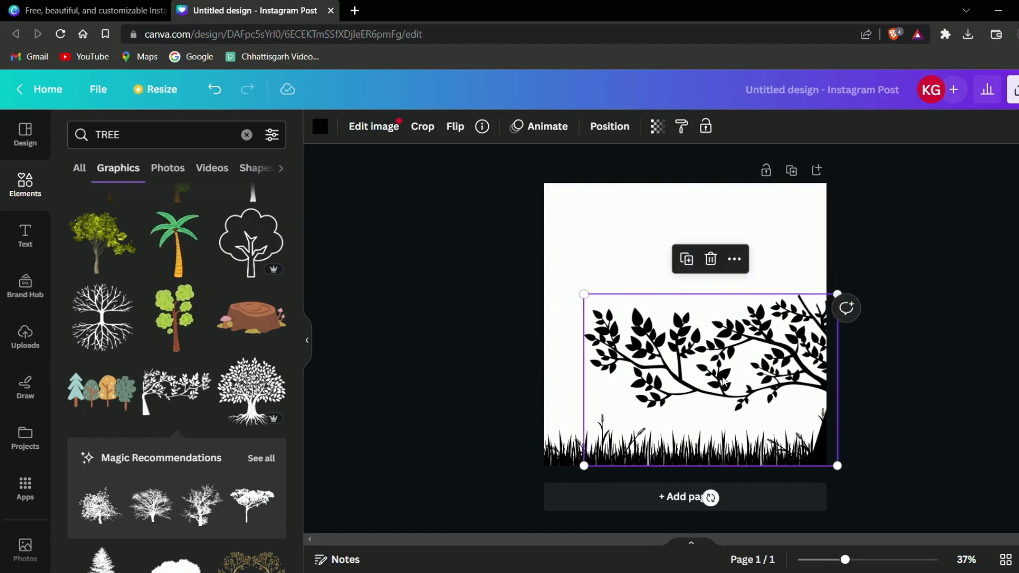
# Step: Enlarge the tree further and shift it so the trunk falls beyond the page's right edge and only the branches show
pyautogui.moveTo(584, 293); pyautogui.dragTo(572, 287)
pyautogui.moveTo(848, 291); pyautogui.dragTo(861, 269)
pyautogui.moveTo(820, 319); pyautogui.dragTo(808, 316)
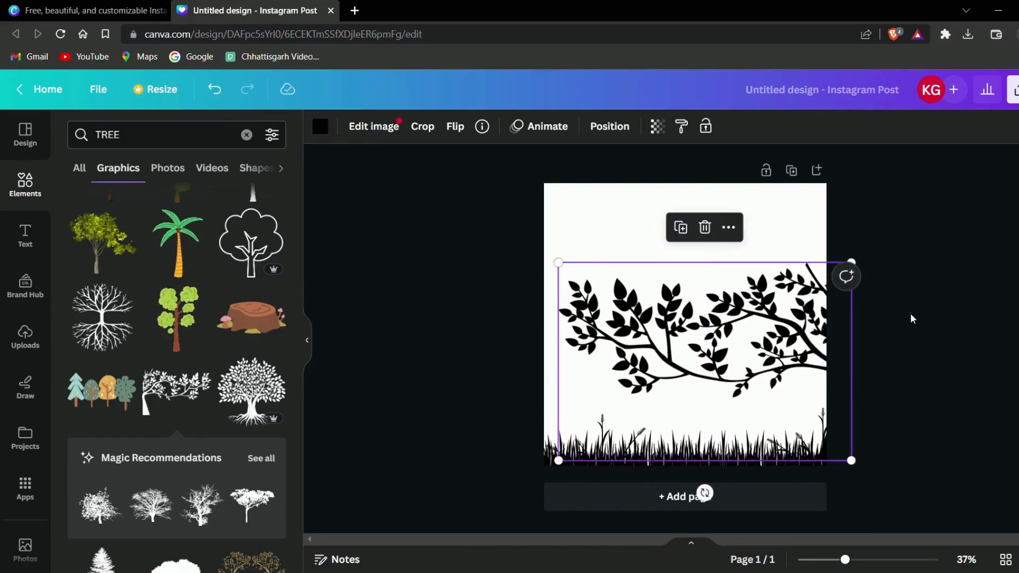
pyautogui.click(903, 335)
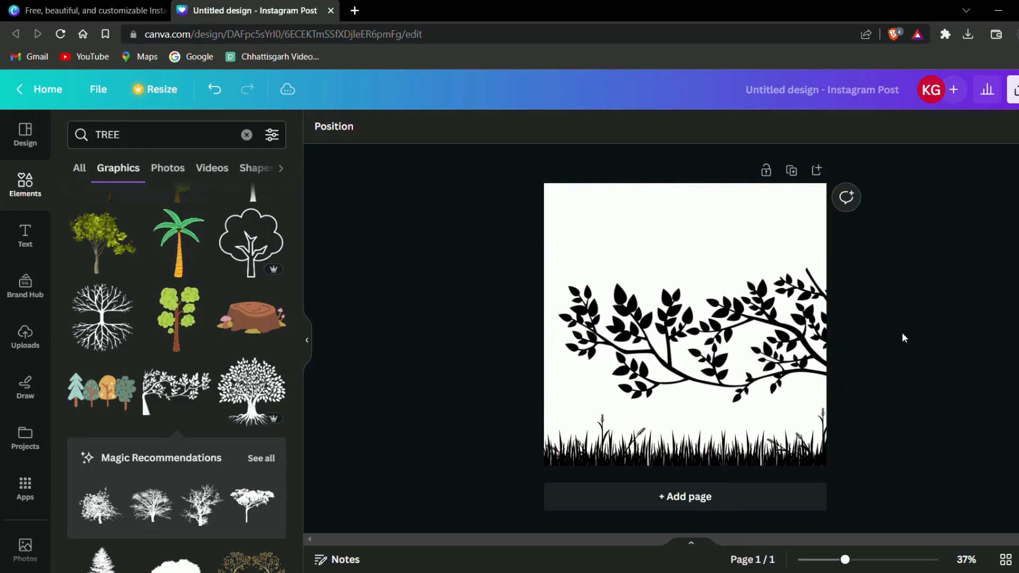
# Step: Search the graphics for BIRDS and add the group of black flying birds to the page
pyautogui.click(227, 142)
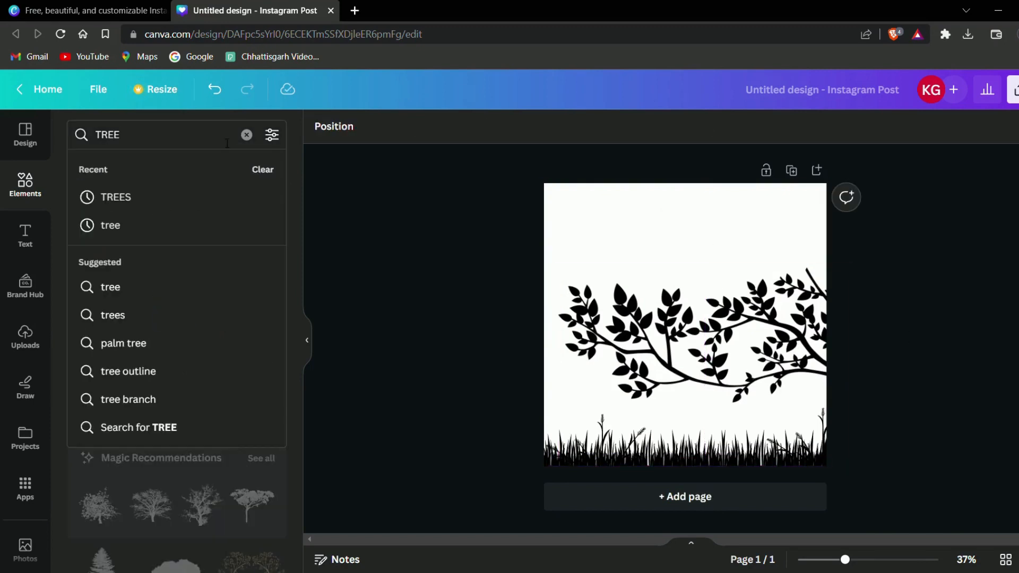
pyautogui.hotkey('ctrl', 'a')
pyautogui.press('BackSpace')
pyautogui.write('BIRDS')
pyautogui.press('Return')
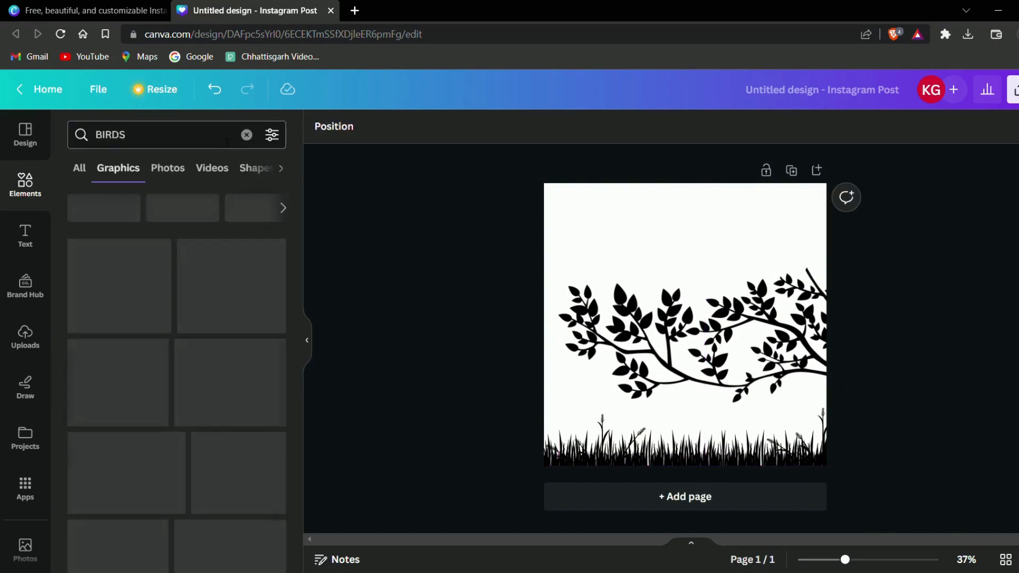
pyautogui.click(116, 286)
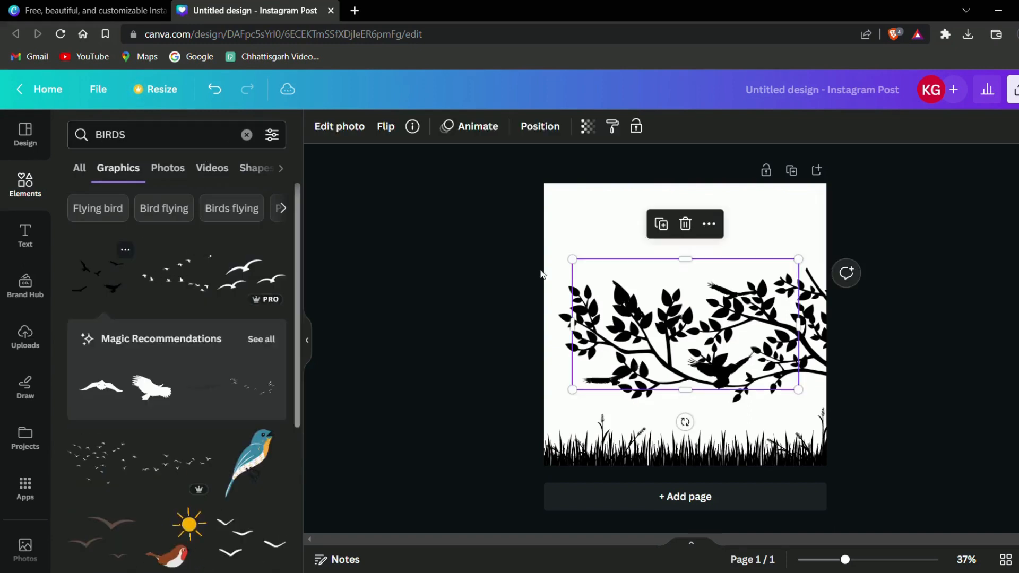
# Step: Shrink the group of black flying birds and place it in the page's upper-left corner
pyautogui.moveTo(798, 259); pyautogui.dragTo(658, 339)
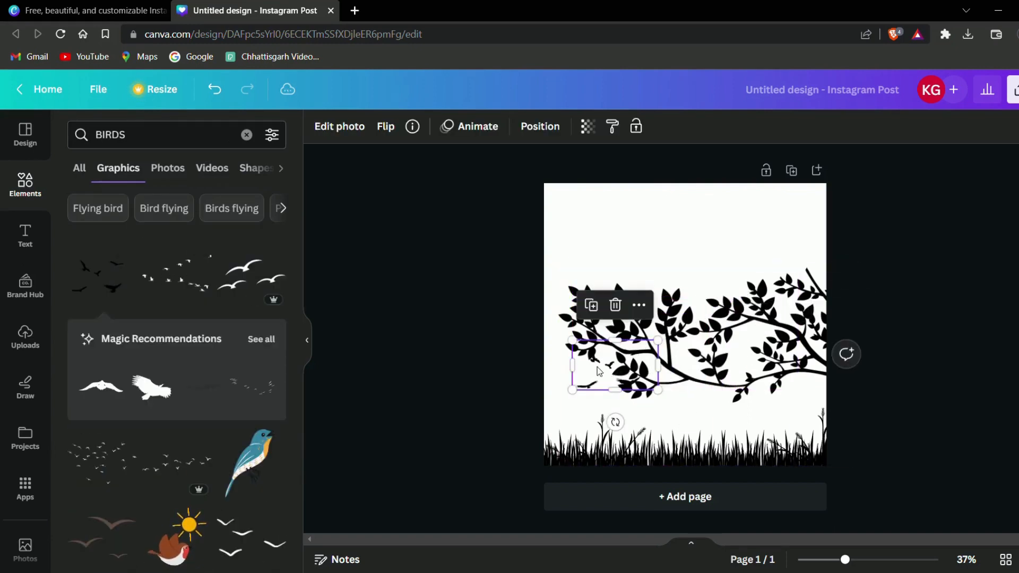
pyautogui.moveTo(603, 373); pyautogui.dragTo(574, 220)
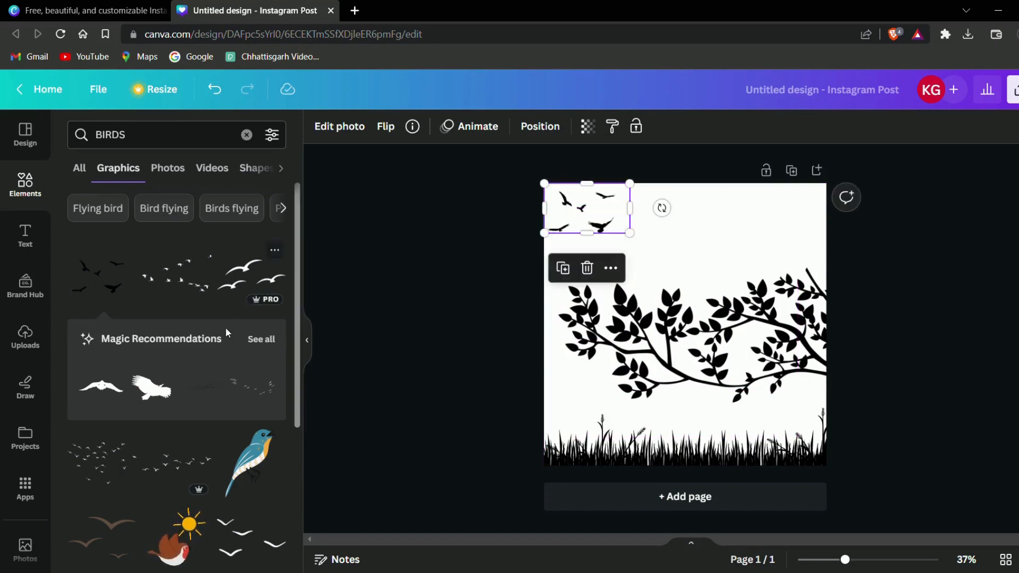
# Step: Add the blue and green perched bird from the BIRDS results and recolour all five of its colours to black
pyautogui.scroll(-4, 227, 332)
pyautogui.scroll(-3, 270, 344)
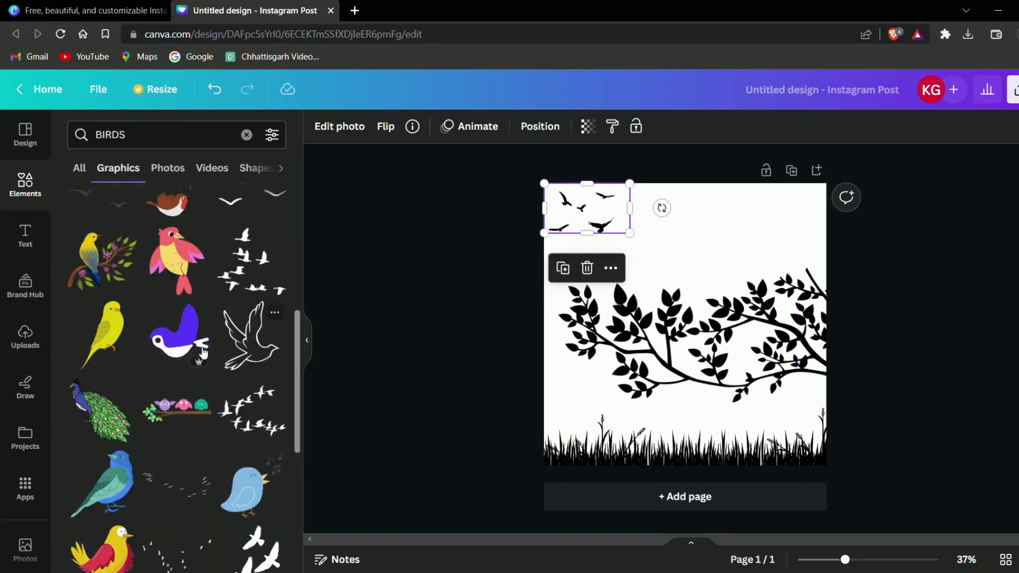
pyautogui.click(112, 484)
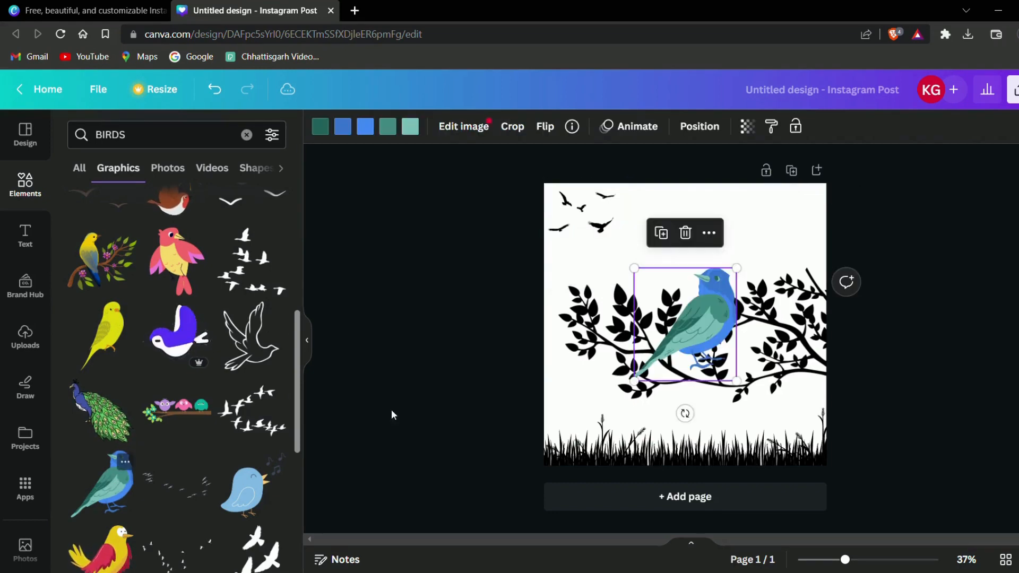
pyautogui.click(325, 128)
pyautogui.click(131, 210)
pyautogui.click(343, 126)
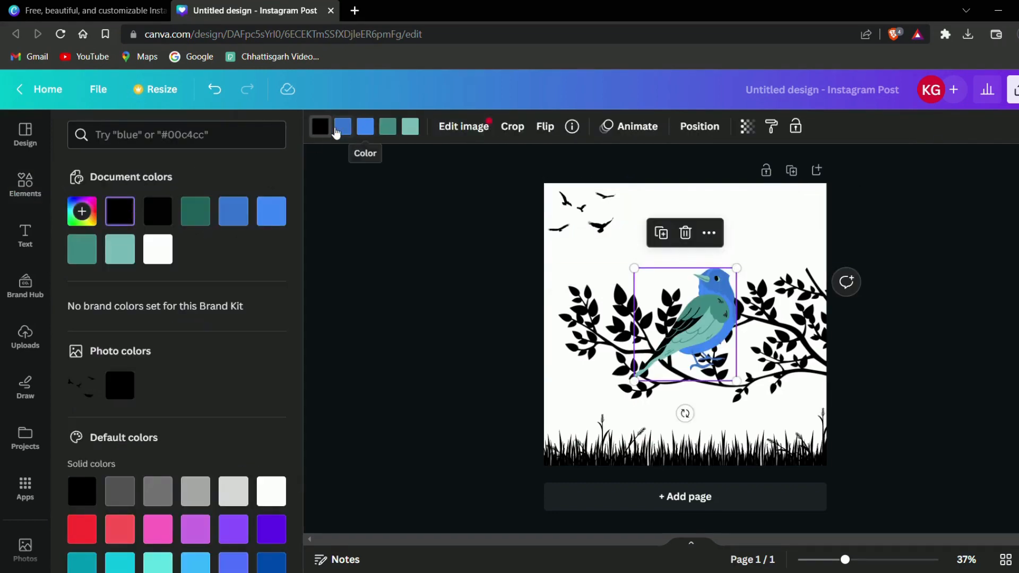
pyautogui.click(135, 213)
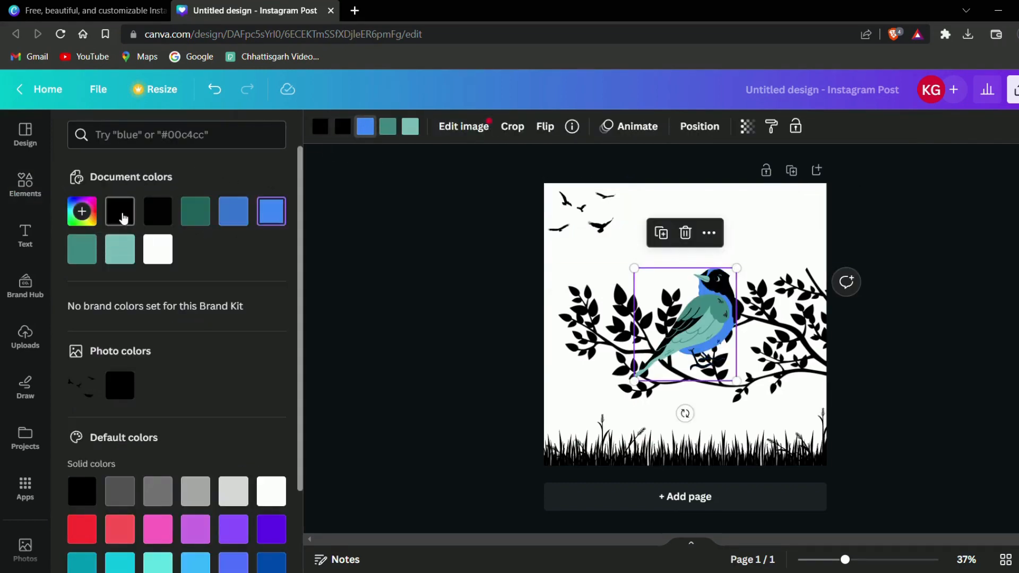
pyautogui.click(121, 212)
pyautogui.click(154, 211)
pyautogui.click(410, 126)
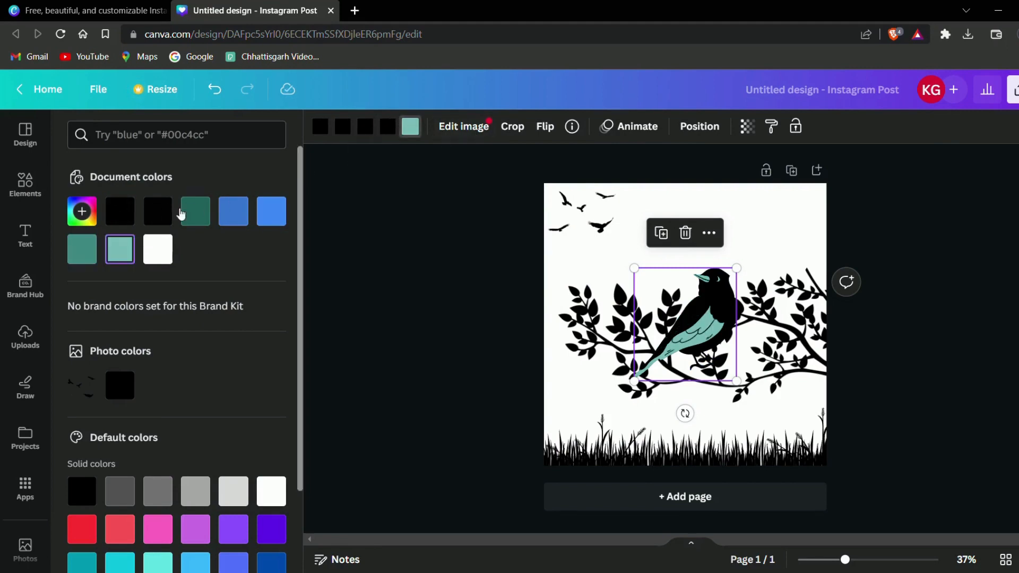
pyautogui.click(114, 219)
# Step: Shrink the black perched bird, tilt it and seat it on the lower tree branch
pyautogui.moveTo(736, 268); pyautogui.dragTo(698, 355)
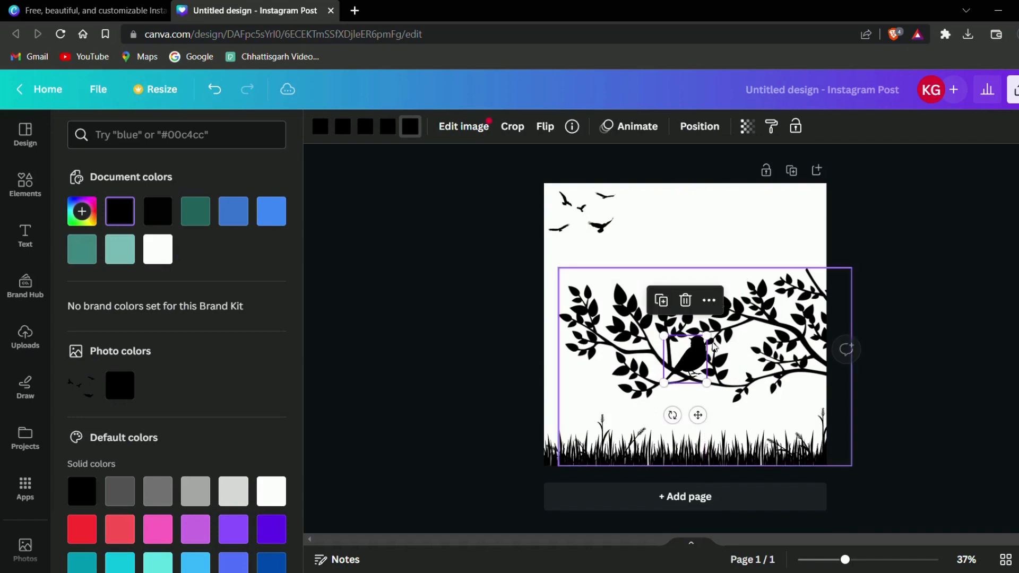
pyautogui.moveTo(673, 414); pyautogui.dragTo(665, 418)
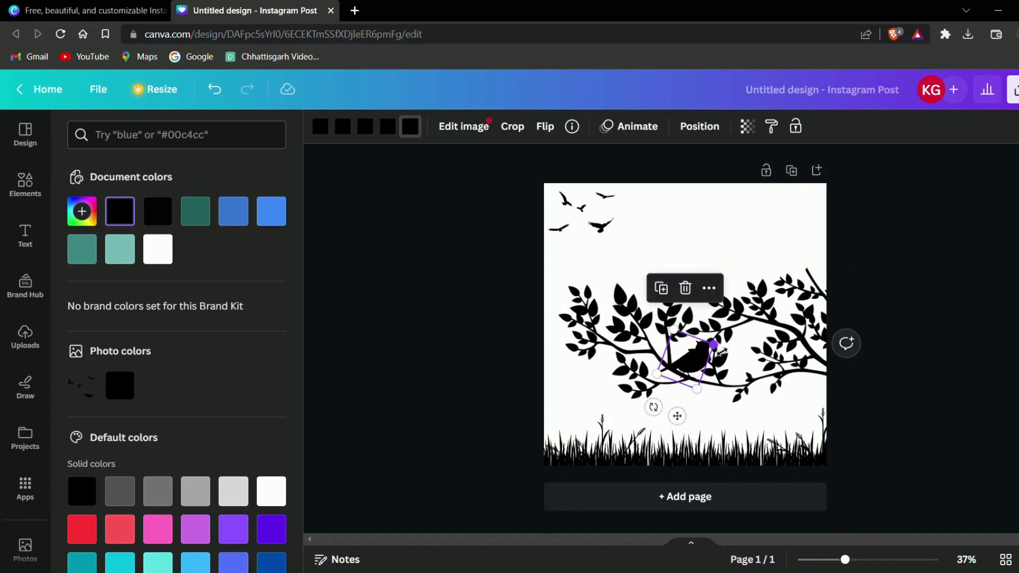
pyautogui.moveTo(714, 345); pyautogui.dragTo(697, 363)
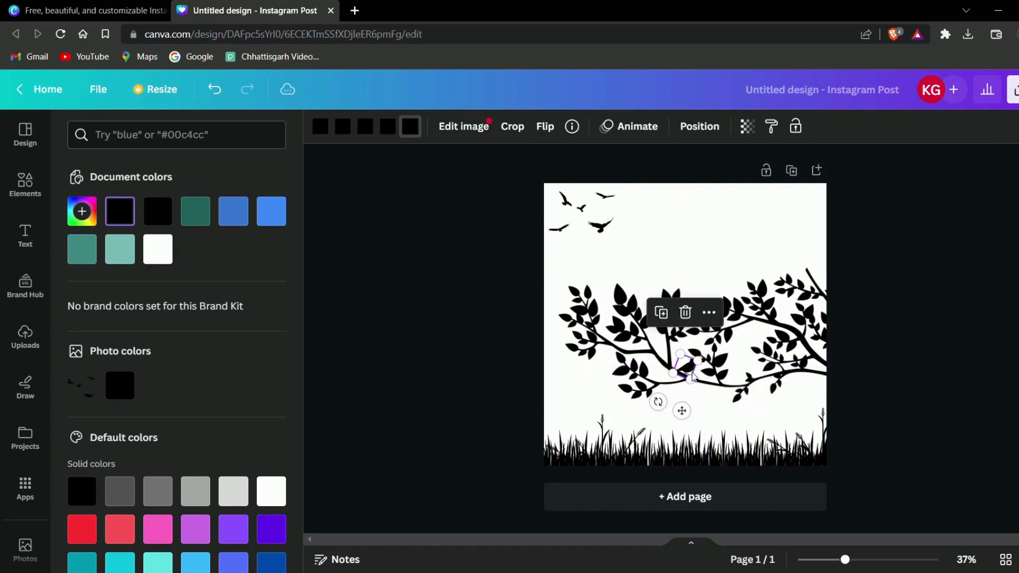
pyautogui.moveTo(666, 408); pyautogui.dragTo(693, 377)
pyautogui.click(959, 349)
pyautogui.click(492, 357)
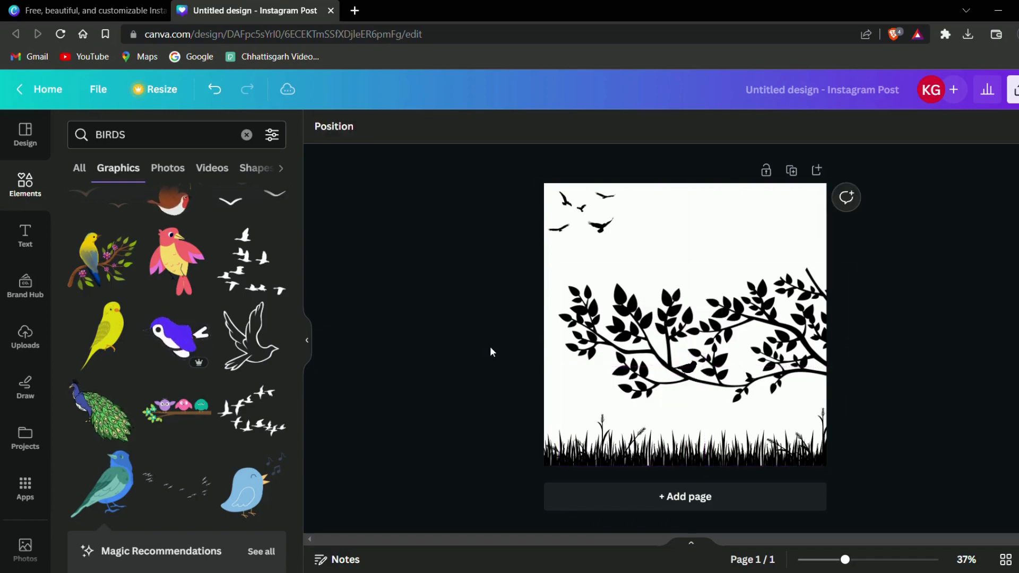
pyautogui.scroll(-2, 242, 335)
pyautogui.scroll(-6, 242, 334)
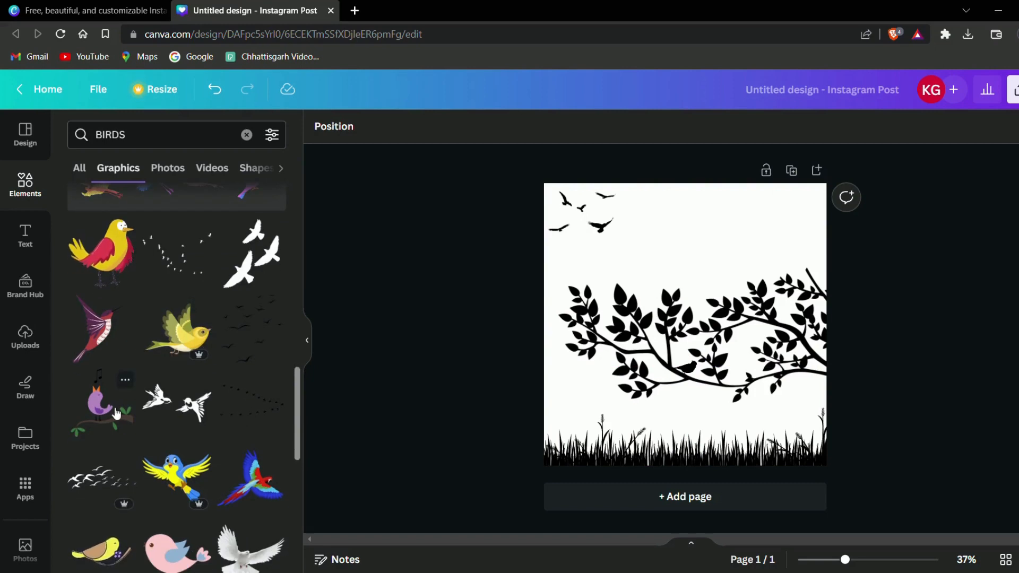
pyautogui.click(117, 414)
pyautogui.click(684, 232)
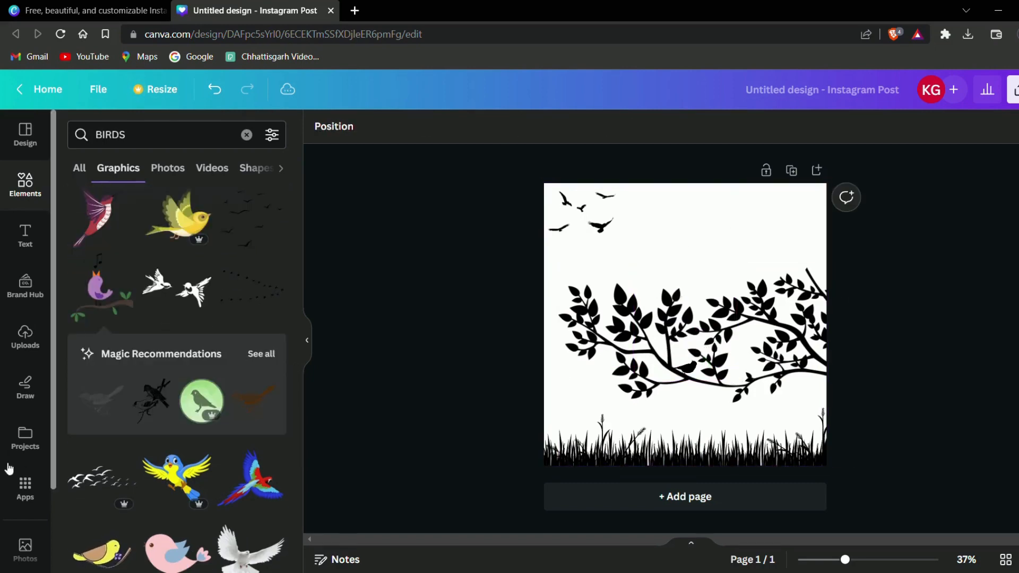
# Step: Add the blue bird with the orange breast from the BIRDS results and recolour all four of its colours to black
pyautogui.scroll(-7, 200, 411)
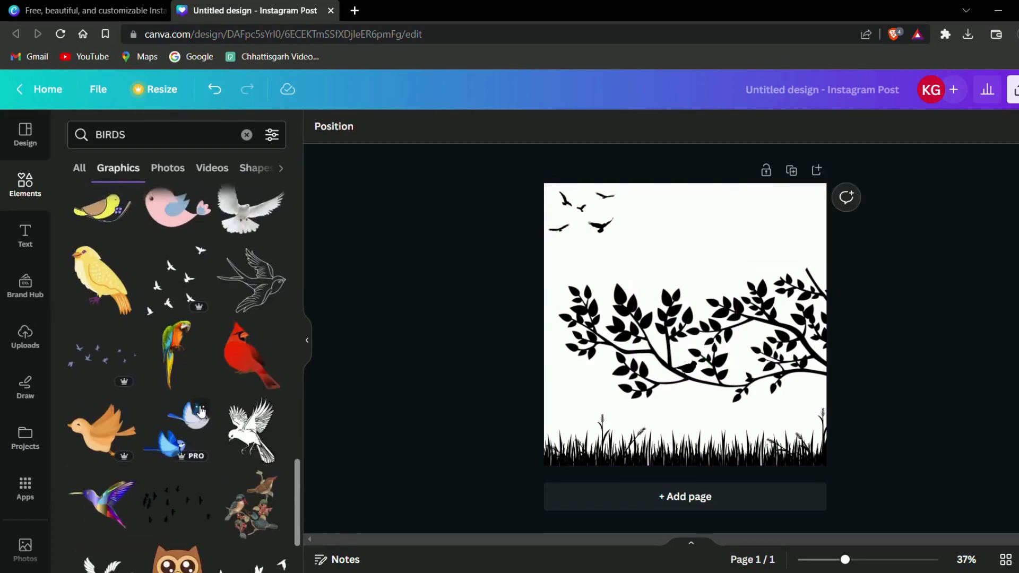
pyautogui.scroll(-8, 200, 411)
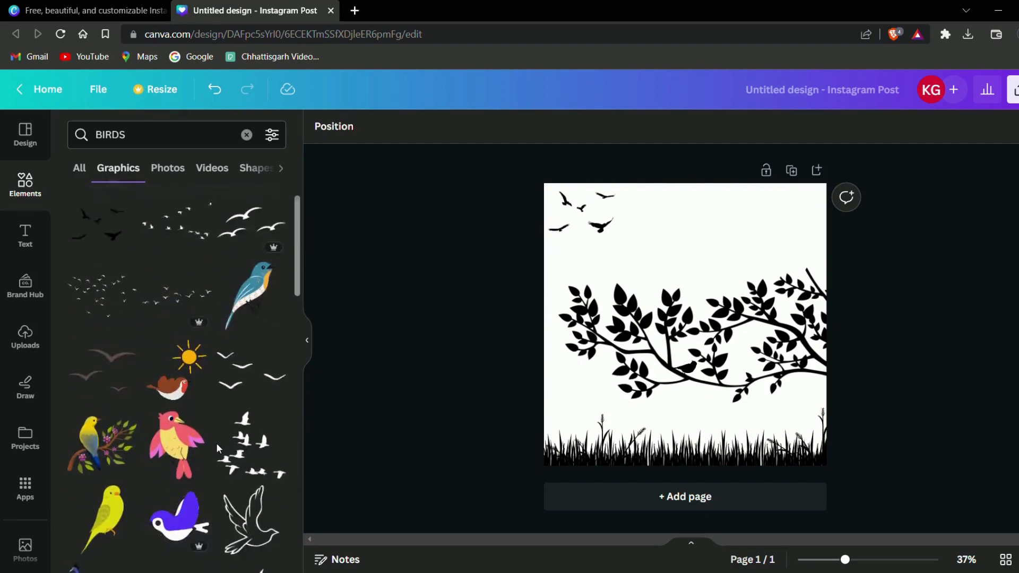
pyautogui.click(249, 313)
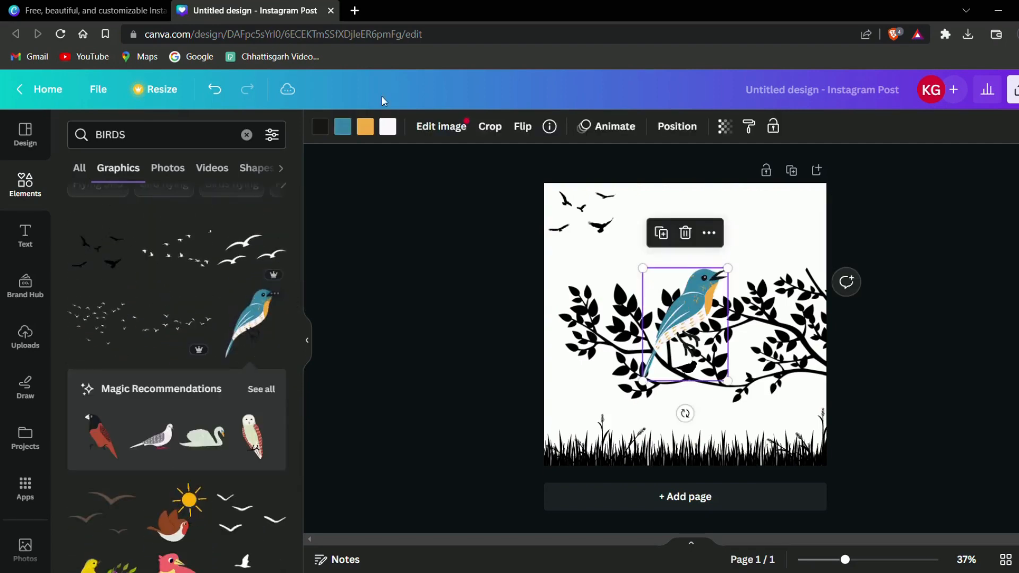
pyautogui.click(318, 132)
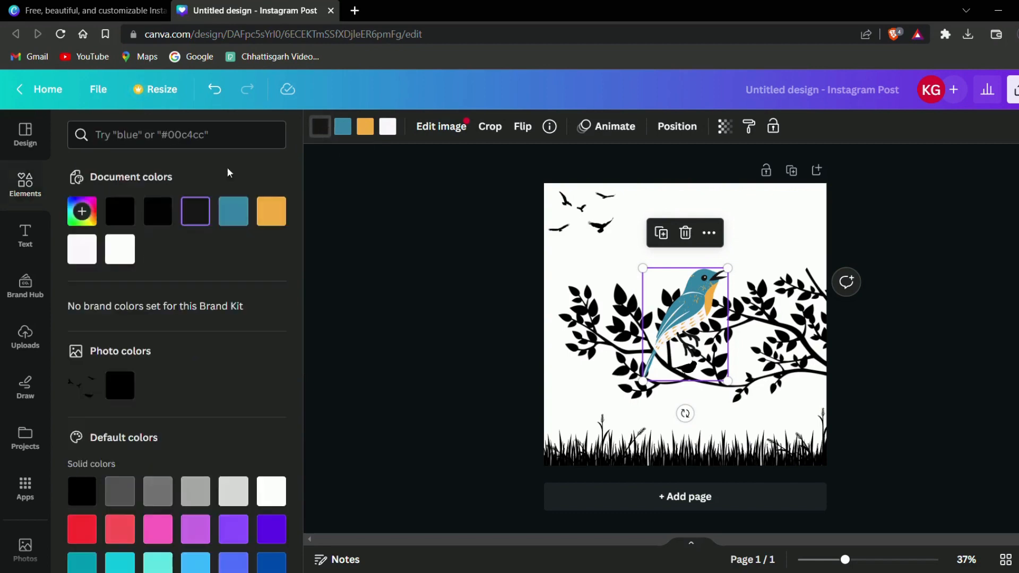
pyautogui.click(227, 205)
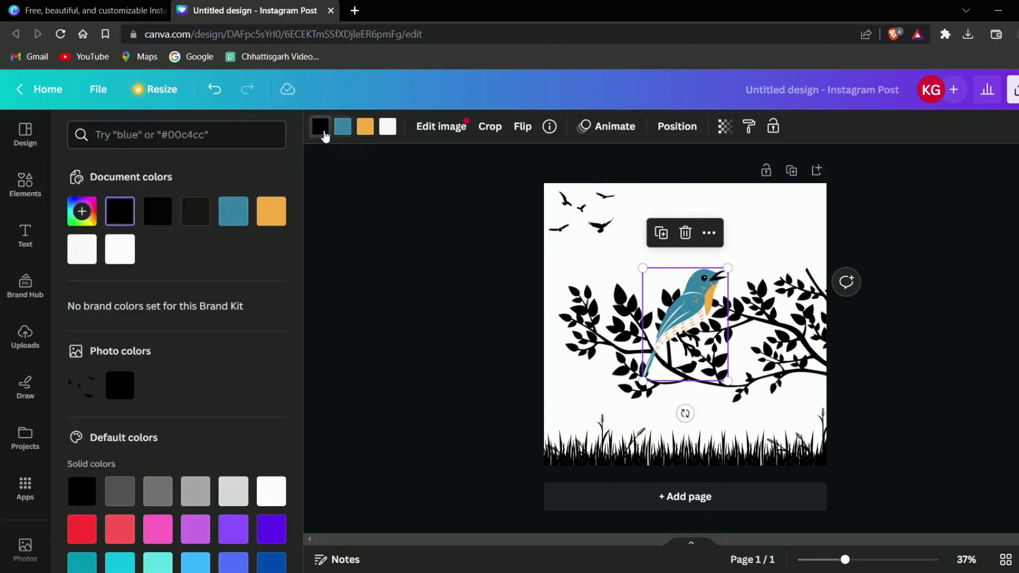
pyautogui.click(365, 126)
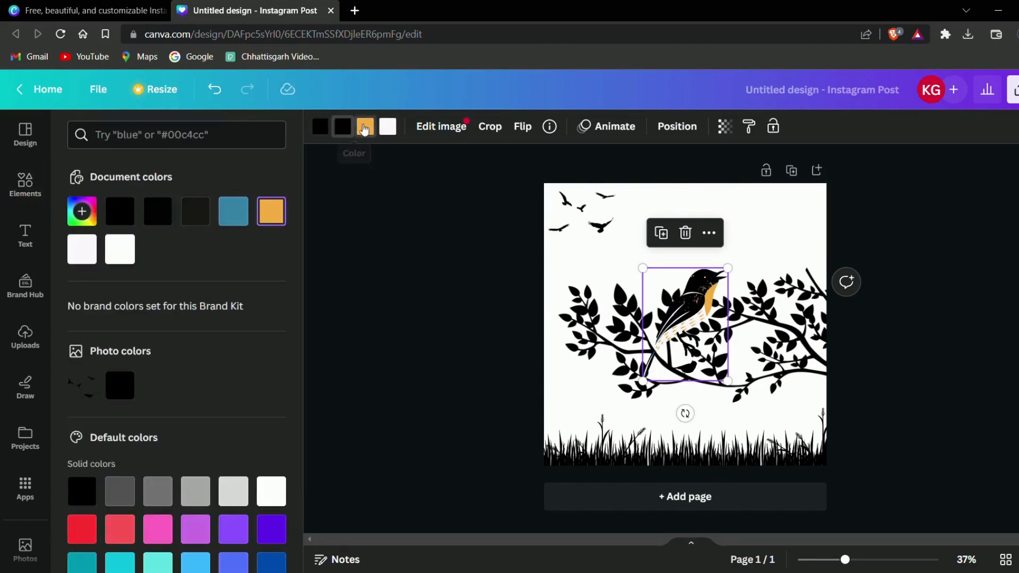
pyautogui.click(106, 215)
pyautogui.click(120, 211)
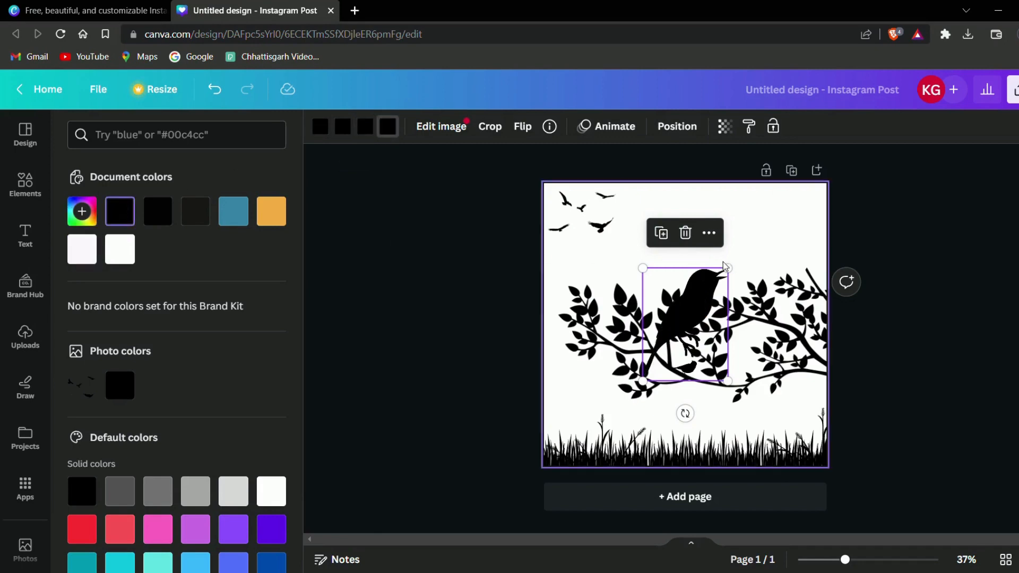
# Step: Shrink the second black bird, flip it horizontally and perch it on the upper tree branch
pyautogui.moveTo(727, 268)
pyautogui.mouseDown()
pyautogui.moveTo(675, 333)
pyautogui.moveTo(712, 280)
pyautogui.moveTo(728, 285)
pyautogui.mouseUp()
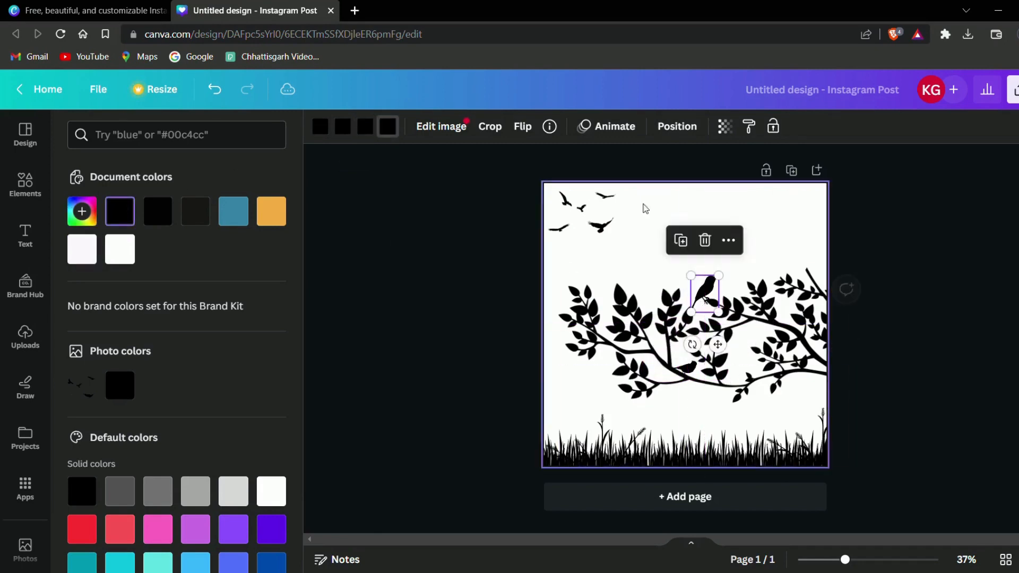
pyautogui.click(523, 127)
pyautogui.click(530, 161)
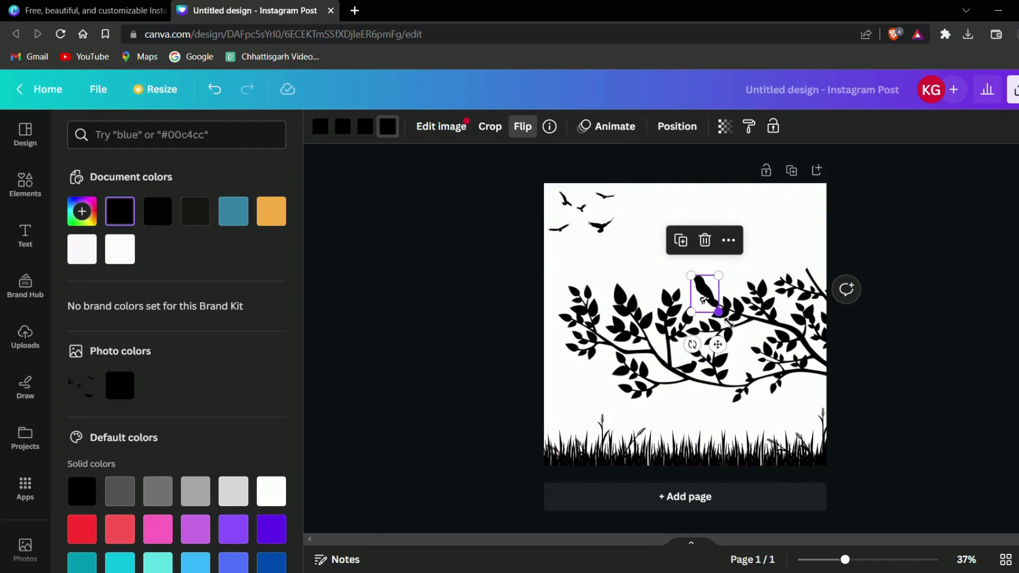
pyautogui.moveTo(719, 312); pyautogui.dragTo(713, 304)
pyautogui.moveTo(710, 343); pyautogui.dragTo(713, 342)
pyautogui.moveTo(703, 290)
pyautogui.mouseDown()
pyautogui.moveTo(720, 296)
pyautogui.moveTo(711, 293)
pyautogui.mouseUp()
pyautogui.click(949, 310)
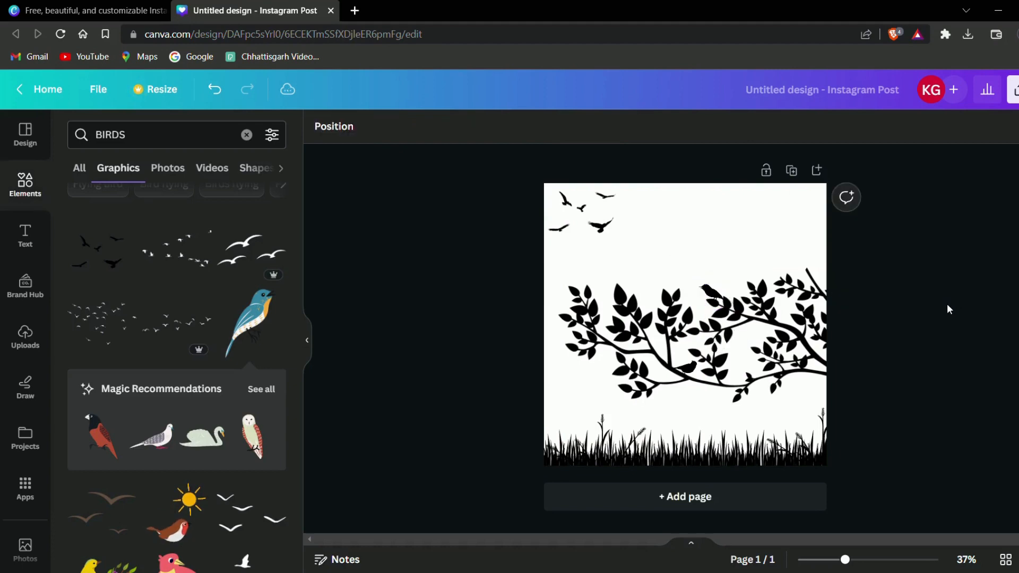
# Step: Add the flock of tiny flying birds, enlarge it and place it above the branches near the page's right edge
pyautogui.scroll(-6, 192, 301)
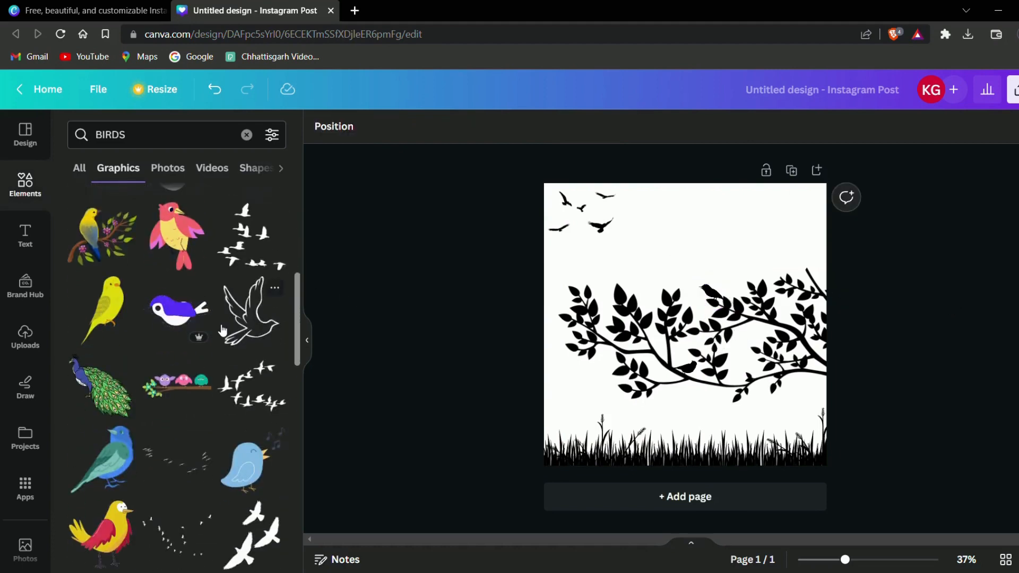
pyautogui.moveTo(195, 393); pyautogui.dragTo(823, 252)
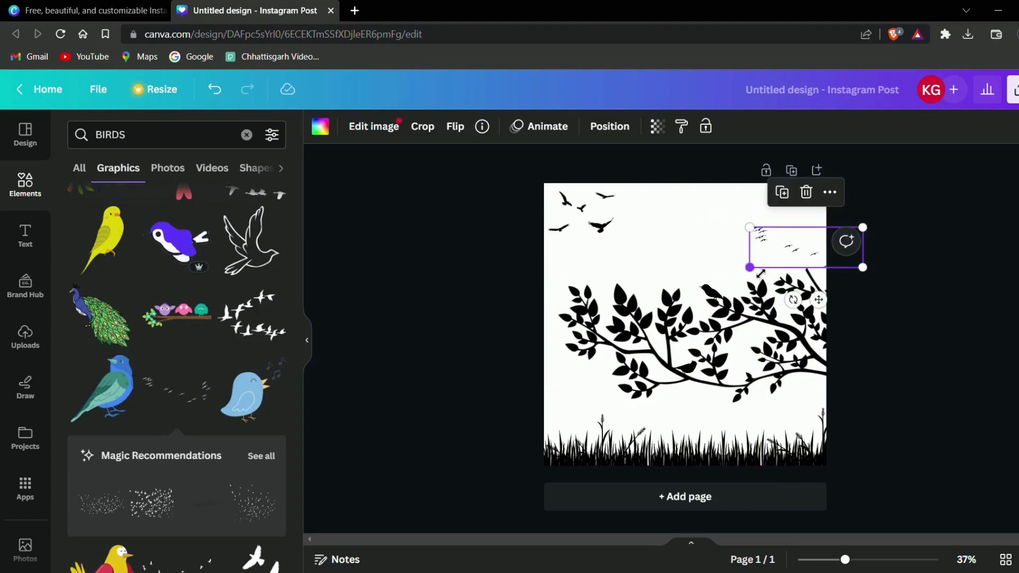
pyautogui.moveTo(750, 268); pyautogui.dragTo(719, 279)
pyautogui.moveTo(774, 256); pyautogui.dragTo(780, 272)
pyautogui.click(971, 246)
# Step: Search the graphics for SUN, add the plain yellow glowing disc and shrink it to about half size above the right-hand branches
pyautogui.click(133, 139)
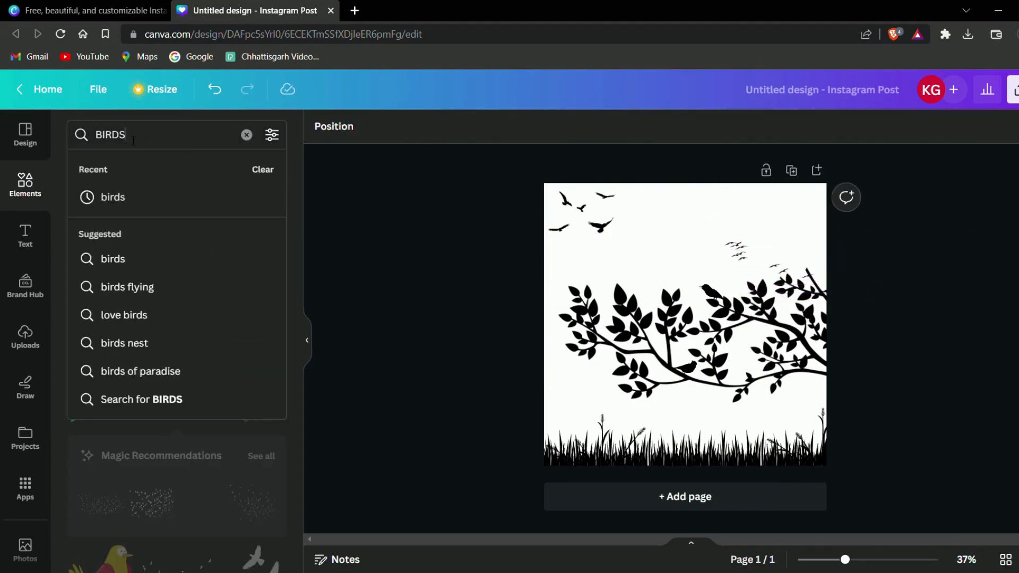
pyautogui.write('SUN')
pyautogui.press('Return')
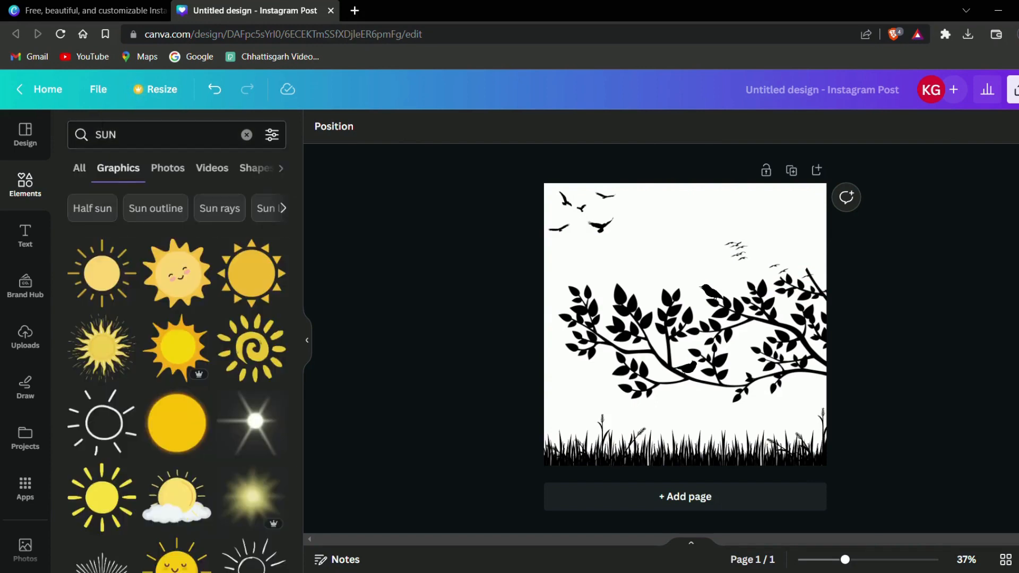
pyautogui.click(185, 436)
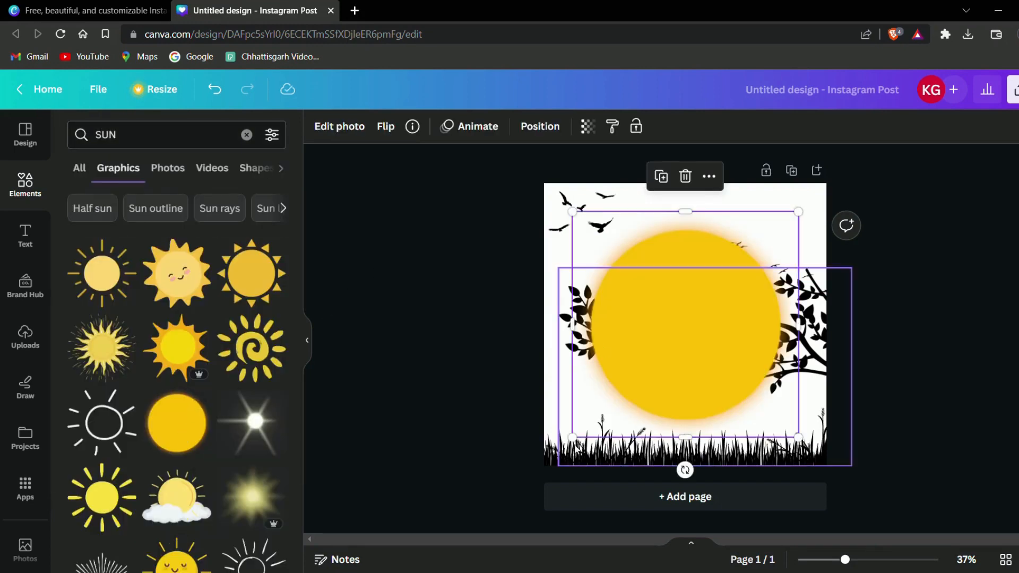
pyautogui.moveTo(567, 467); pyautogui.dragTo(684, 325)
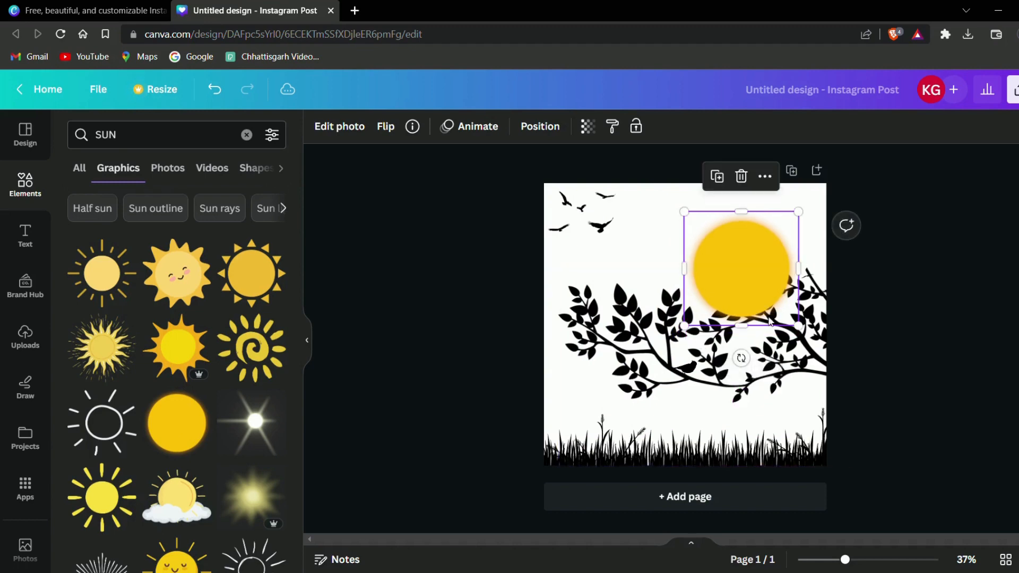
# Step: Send the sun behind the tree branches and birds
pyautogui.click(766, 177)
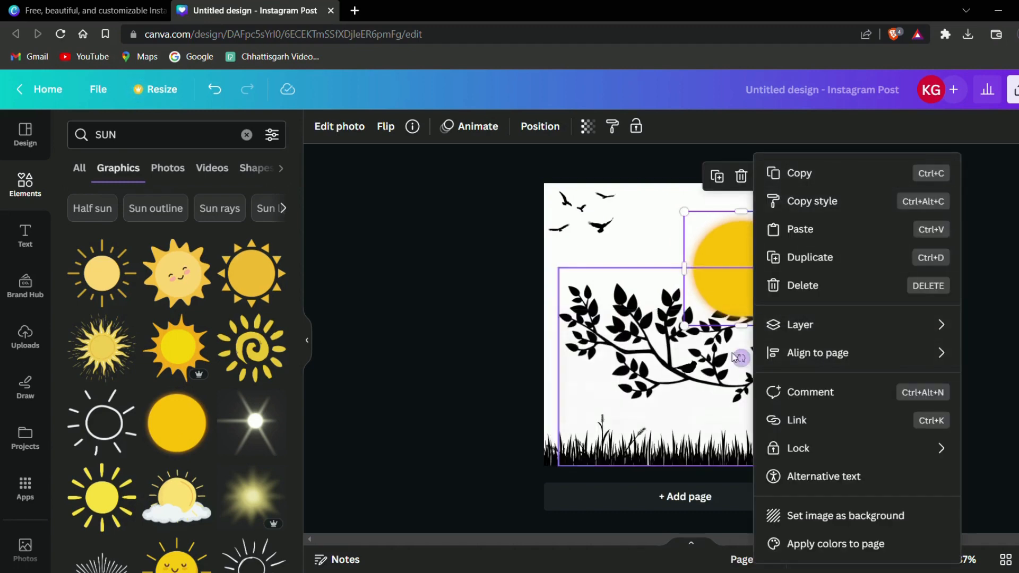
pyautogui.moveTo(802, 327)
pyautogui.click(616, 387)
pyautogui.click(940, 330)
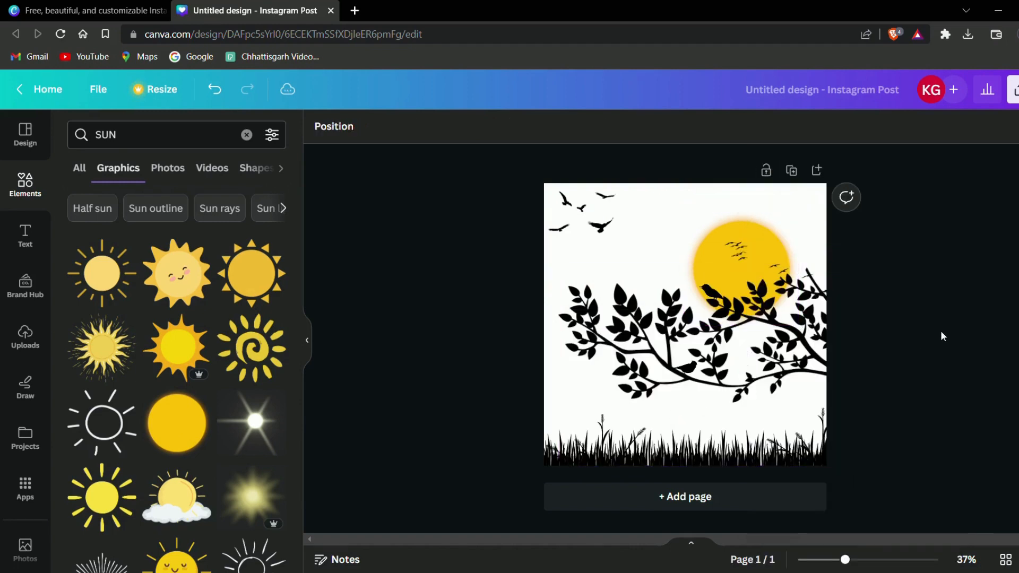
# Step: Shift the sun slightly upward and the flock of tiny birds slightly to the right
pyautogui.moveTo(713, 281); pyautogui.dragTo(725, 252)
pyautogui.moveTo(790, 278)
pyautogui.mouseDown()
pyautogui.moveTo(808, 277)
pyautogui.moveTo(783, 277)
pyautogui.moveTo(787, 268)
pyautogui.mouseUp()
pyautogui.click(891, 271)
pyautogui.click(930, 312)
pyautogui.click(994, 325)
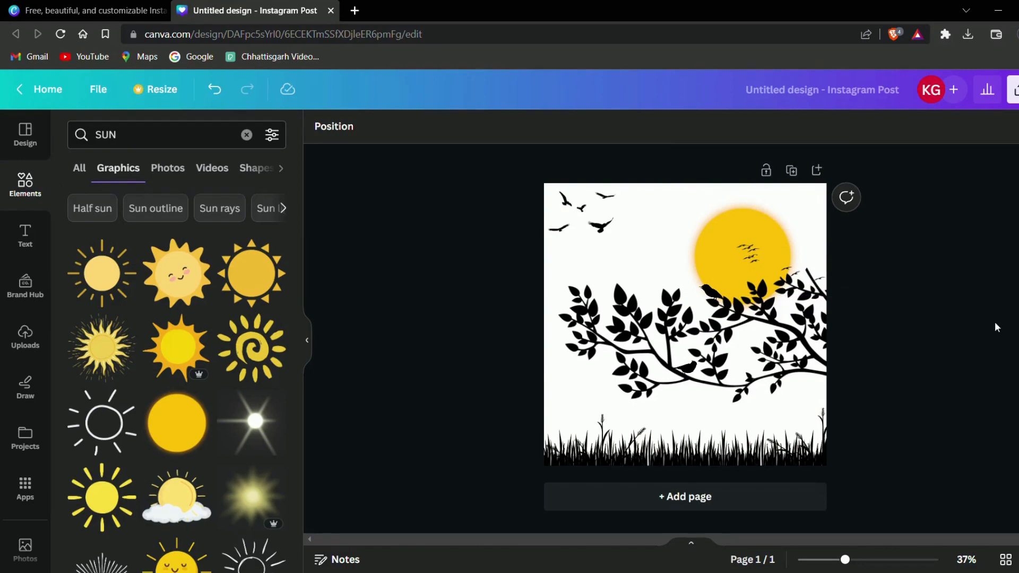
# Step: Set the page background to solid bright red, #FF0000
pyautogui.click(675, 235)
pyautogui.click(320, 128)
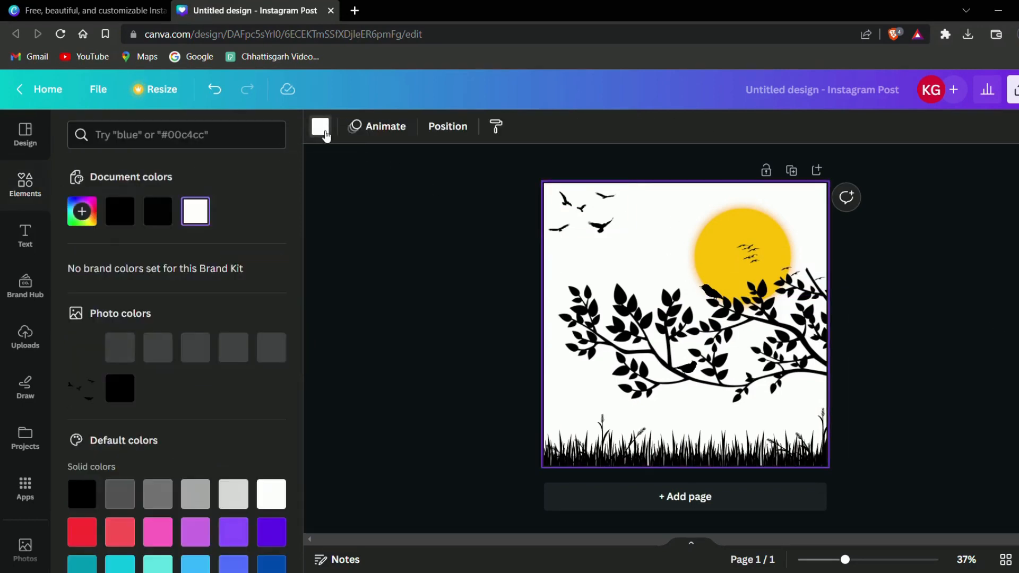
pyautogui.click(82, 211)
pyautogui.moveTo(262, 293); pyautogui.dragTo(276, 281)
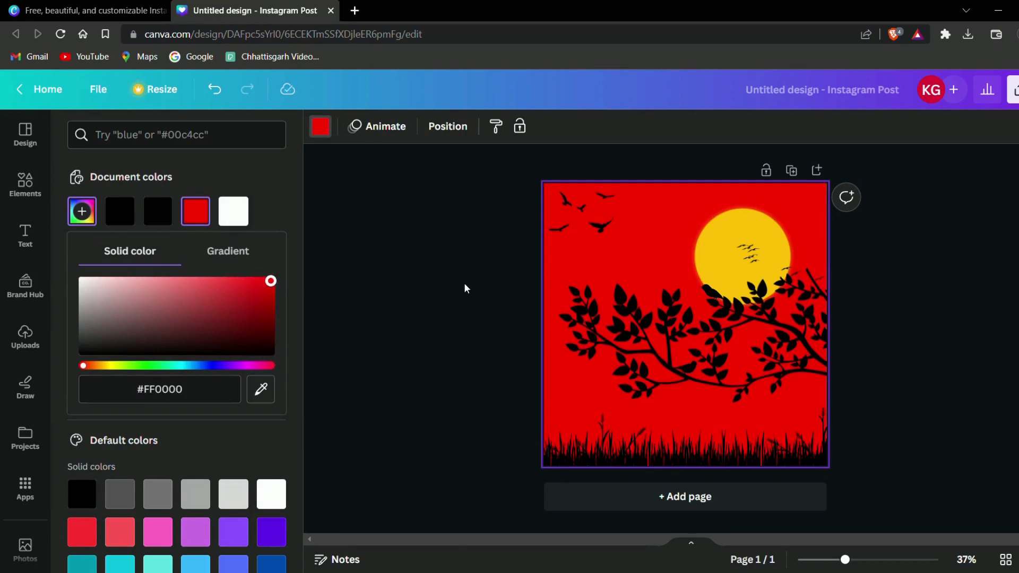
pyautogui.press('Escape')
pyautogui.press('Escape')
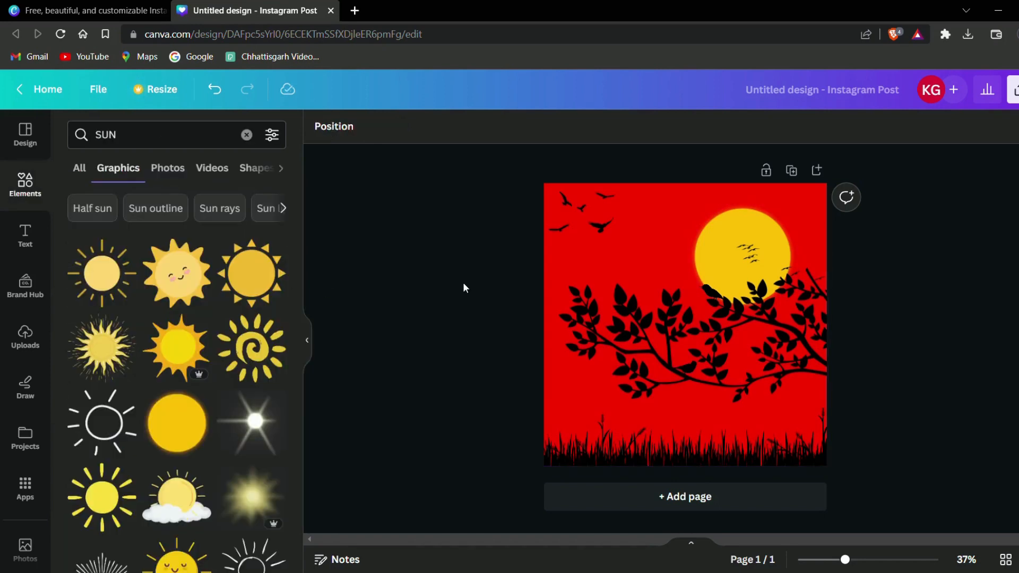